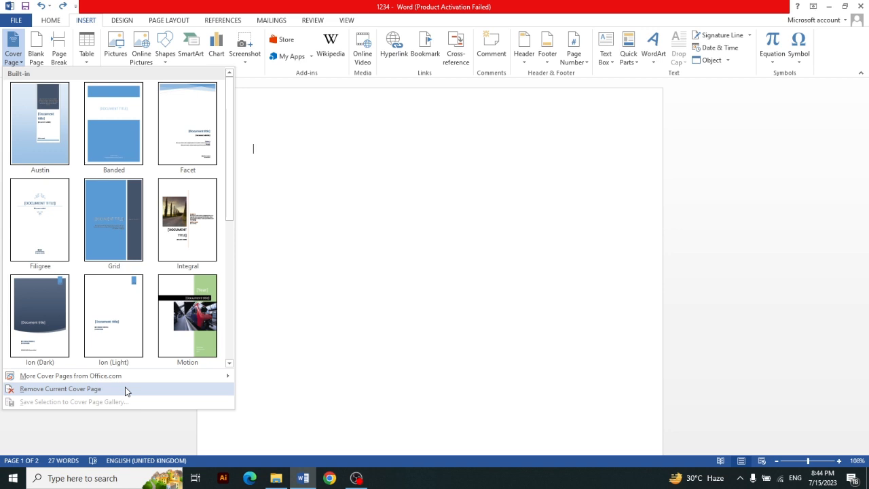
pyautogui.click(373, 269)
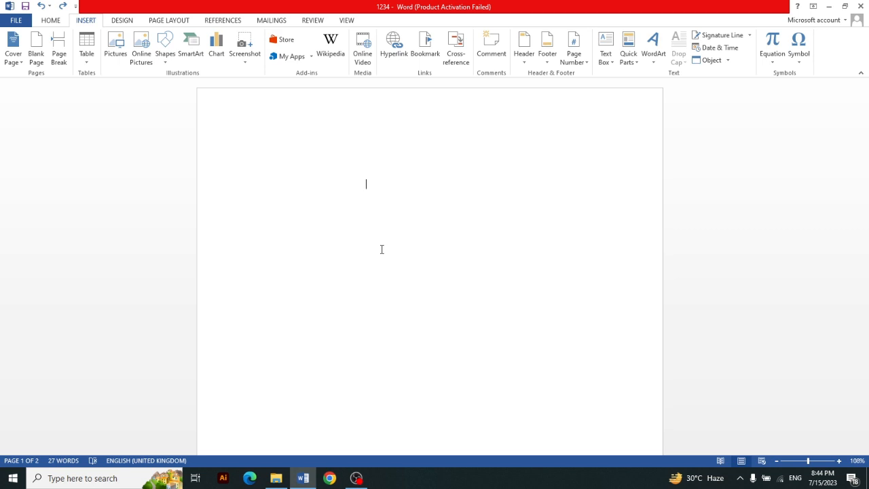
pyautogui.hotkey('ctrl', 'y')
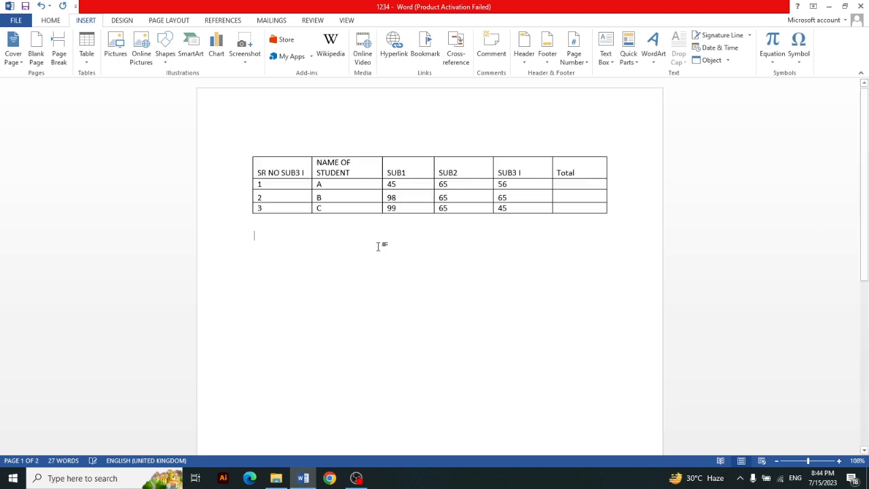
pyautogui.hotkey('ctrl', 'z')
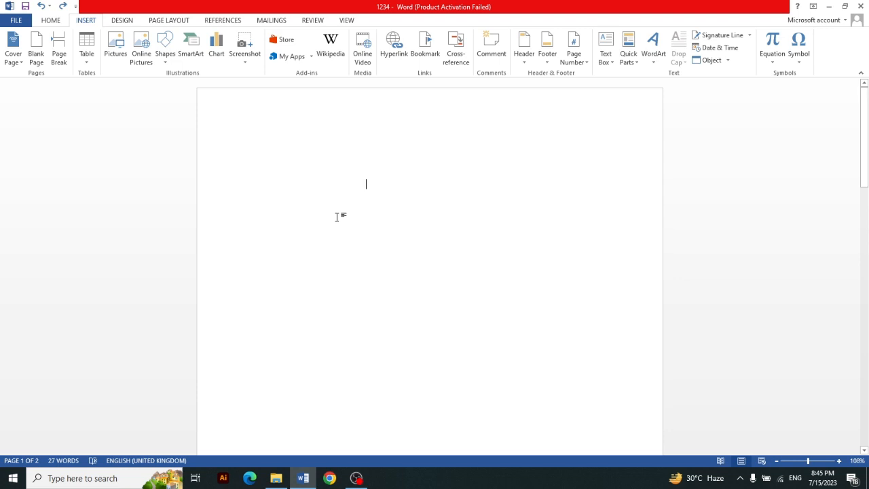
# Step: Generate sample paragraphs at the start of the empty page with =rand()
pyautogui.click(264, 143)
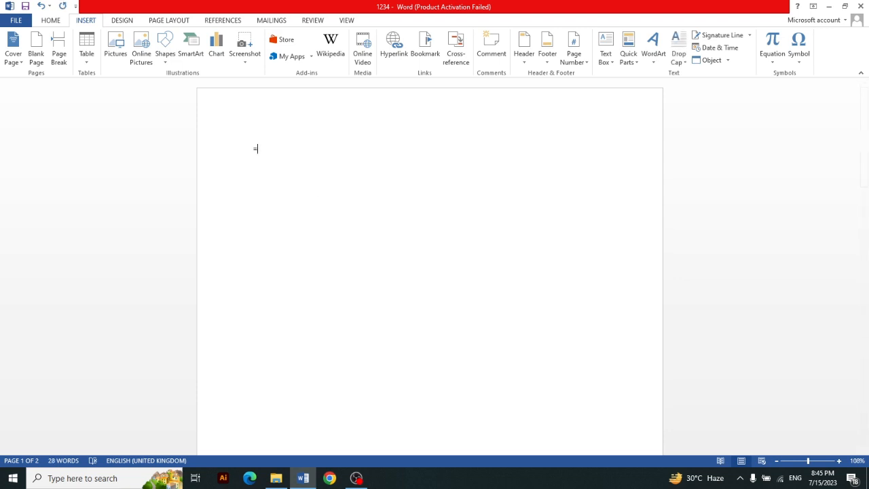
pyautogui.write('=rand()')
pyautogui.press('Return')
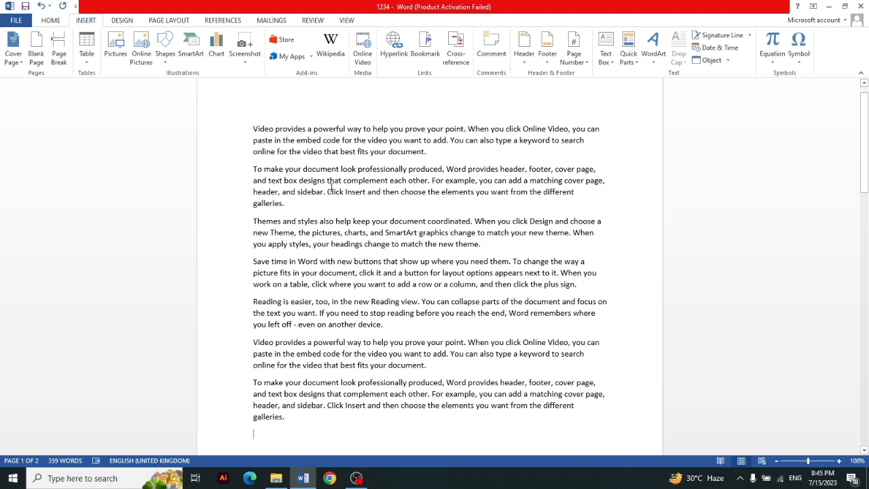
# Step: Try inserting a blank page after the second sample paragraph and undo the insertion
pyautogui.click(288, 204)
pyautogui.click(40, 51)
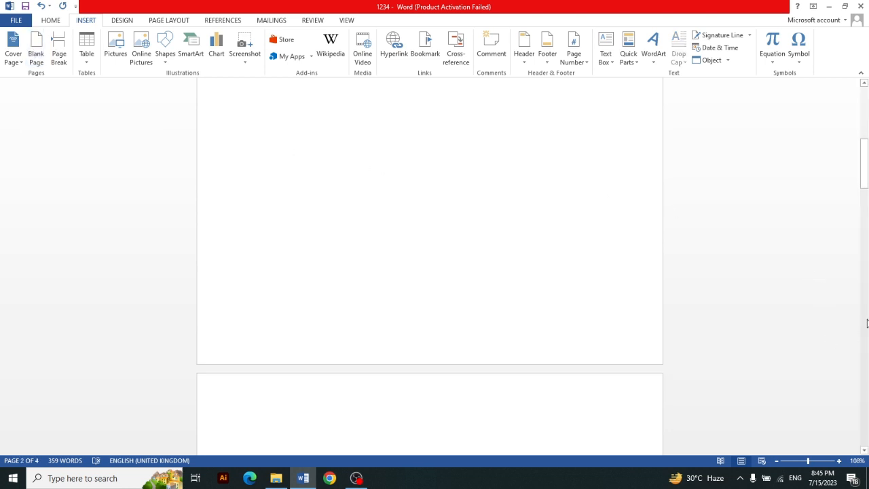
pyautogui.moveTo(863, 162); pyautogui.dragTo(860, 145)
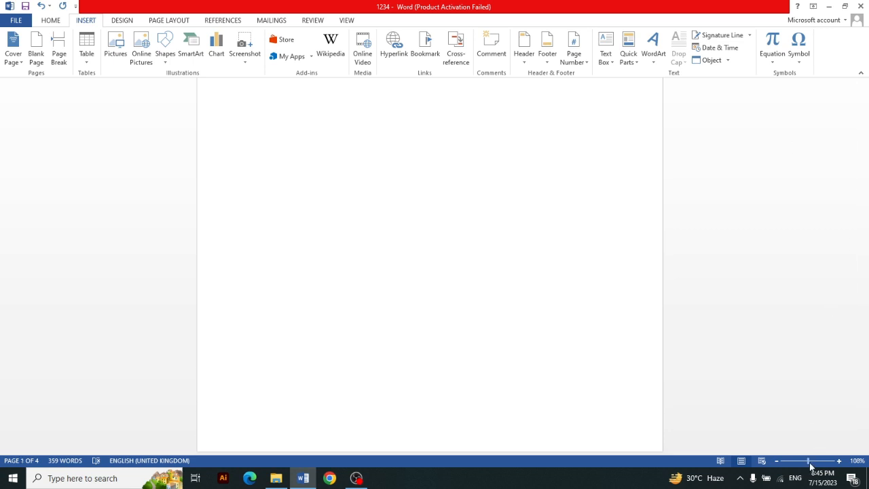
pyautogui.moveTo(809, 461); pyautogui.dragTo(789, 462)
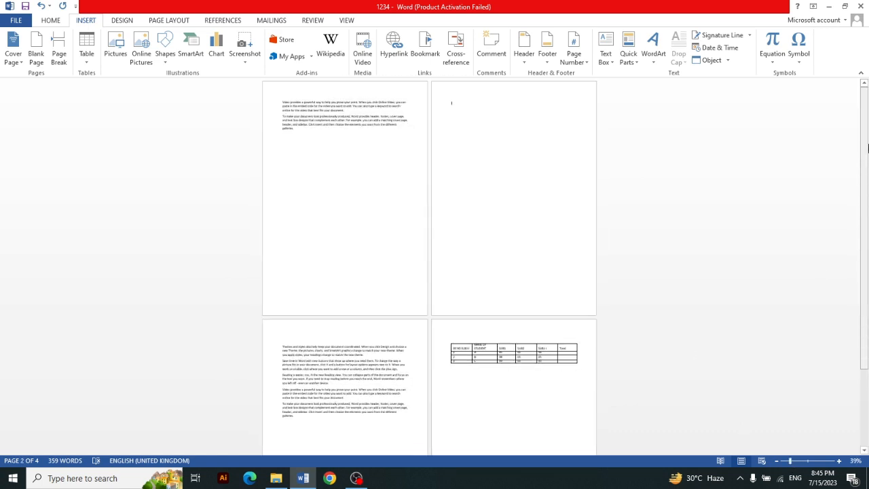
pyautogui.click(865, 146)
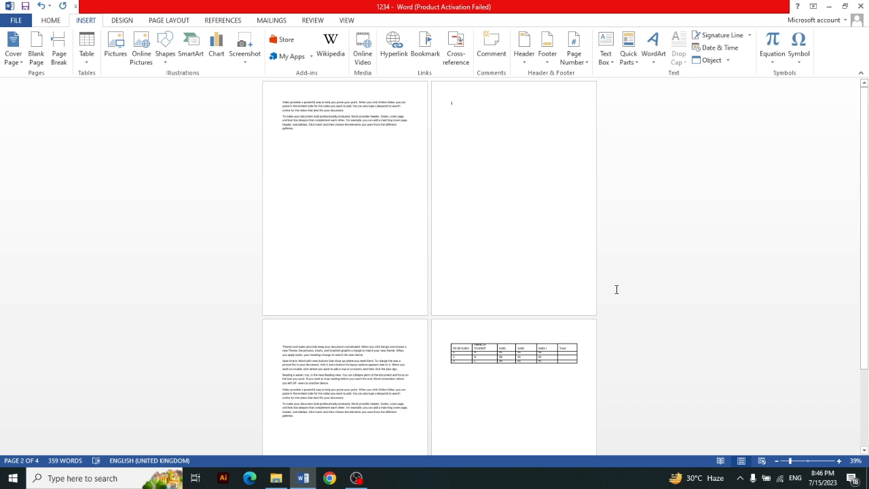
pyautogui.moveTo(790, 461); pyautogui.dragTo(807, 462)
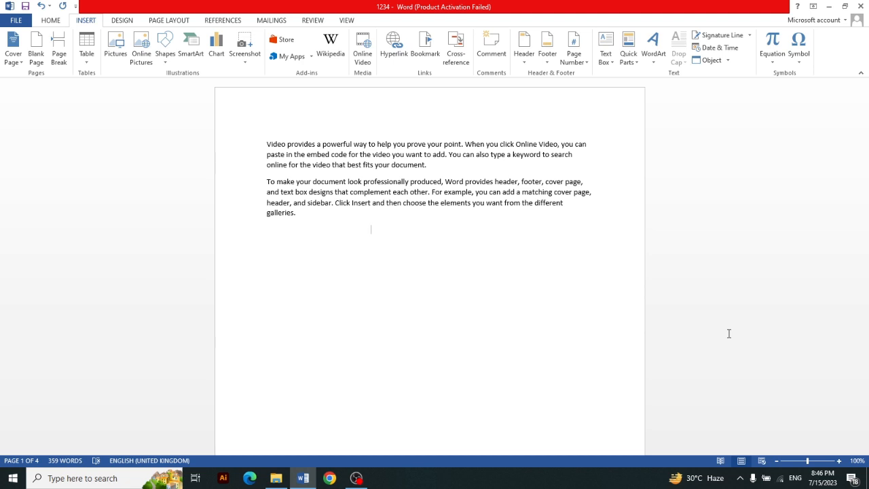
pyautogui.hotkey('ctrl', 'z')
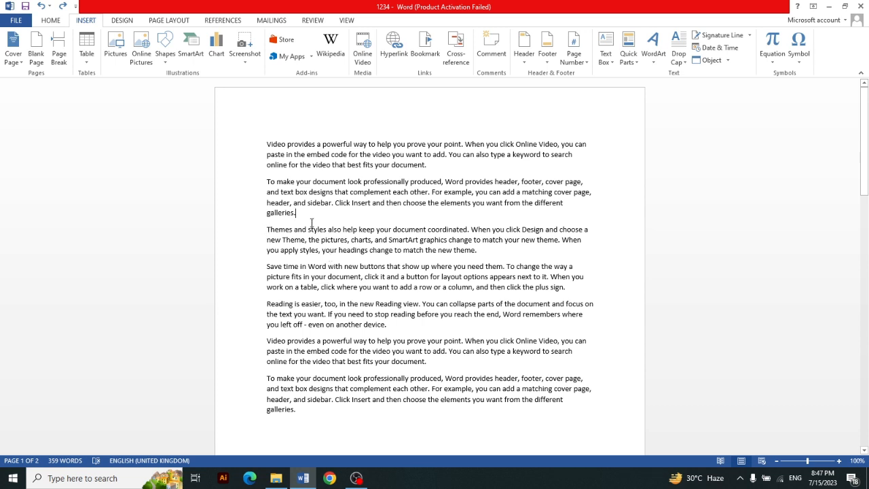
# Step: Try adding three empty lines after the second paragraph and undo them
pyautogui.press('Return')
pyautogui.press('Return')
pyautogui.press('Return')
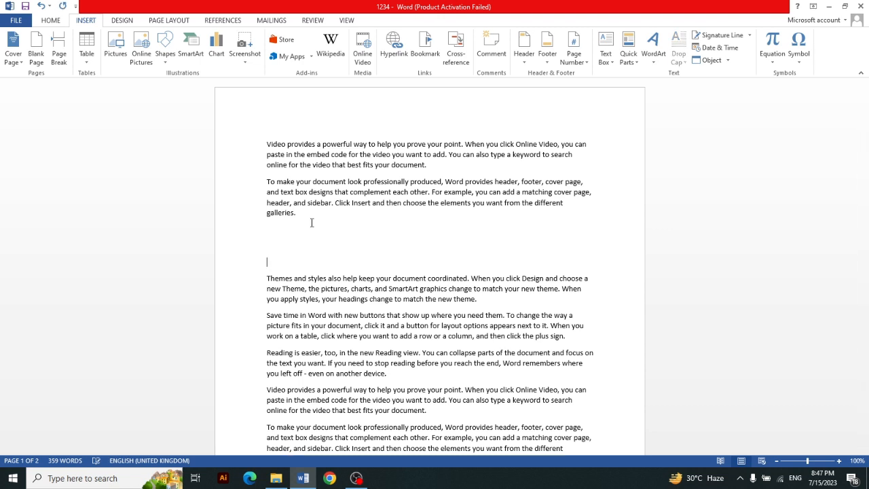
pyautogui.hotkey('ctrl', 'z')
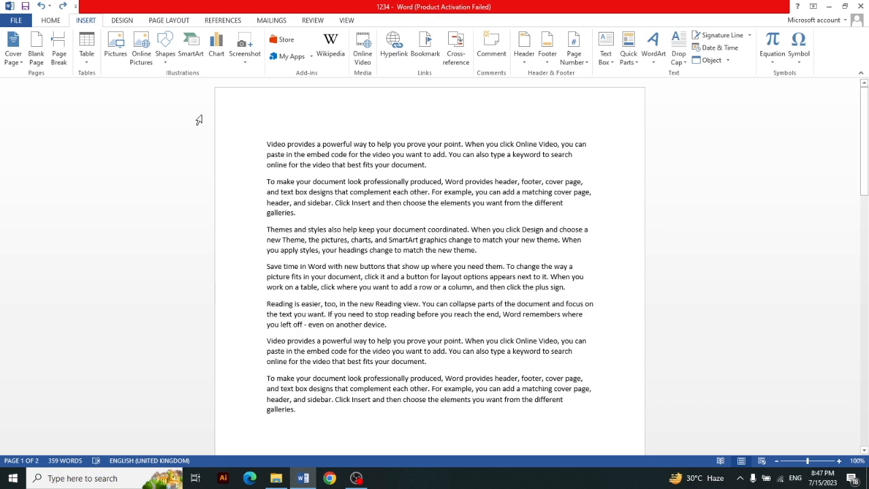
# Step: Try inserting a page break after the second paragraph and undo it
pyautogui.click(57, 50)
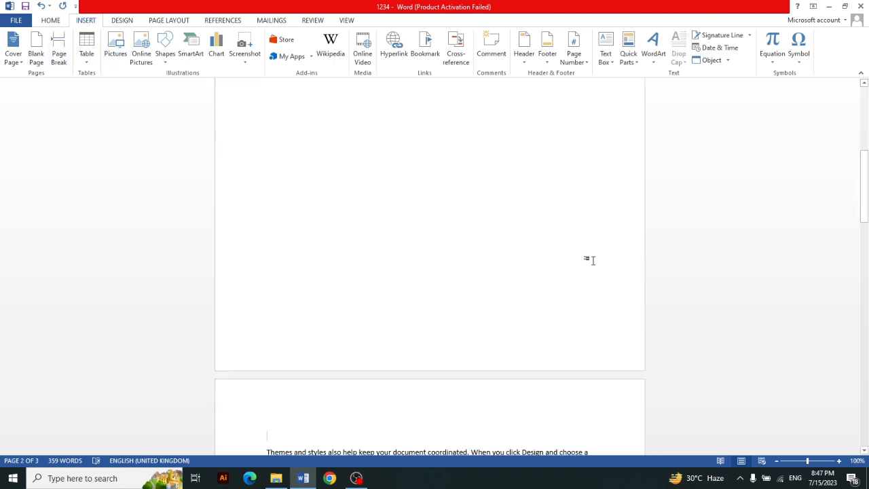
pyautogui.moveTo(863, 155); pyautogui.dragTo(867, 79)
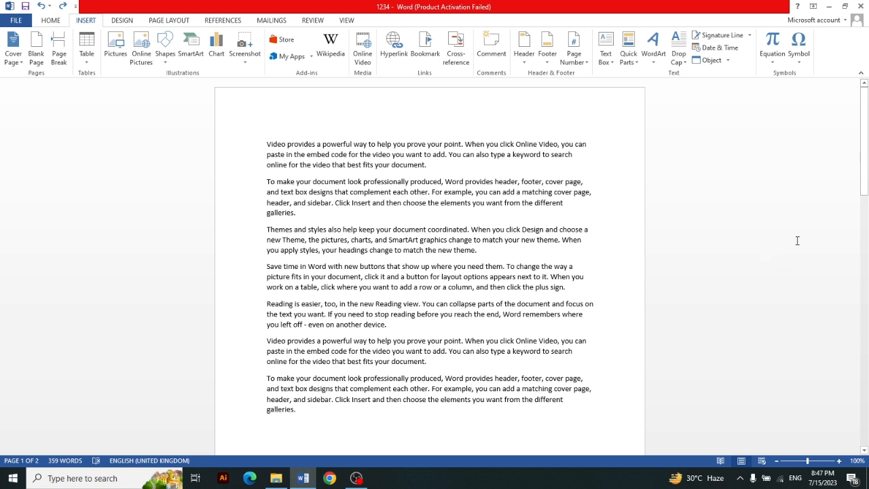
# Step: Insert a table with 5 columns and 2 rows after the last sample paragraph and undo it
pyautogui.moveTo(863, 143); pyautogui.dragTo(864, 184)
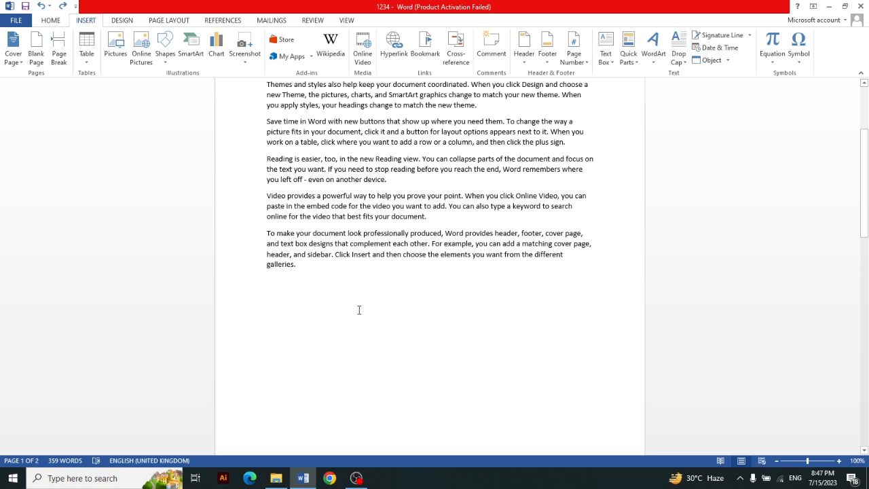
pyautogui.click(306, 267)
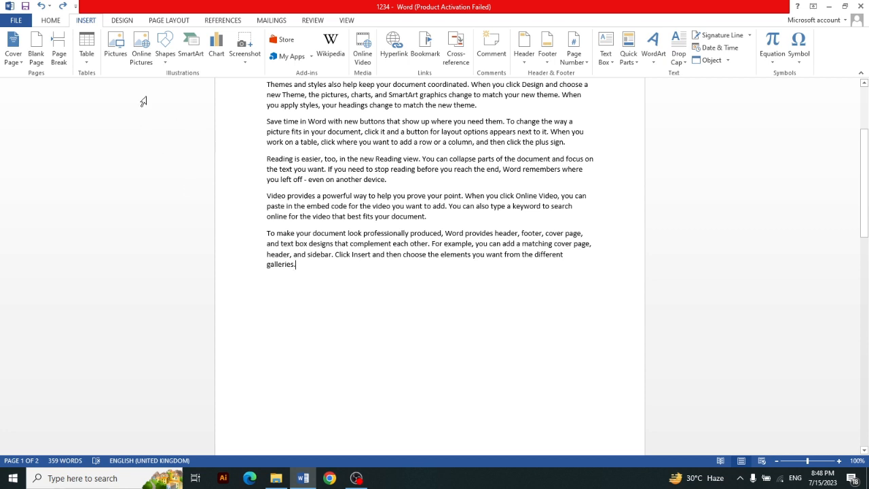
pyautogui.click(87, 47)
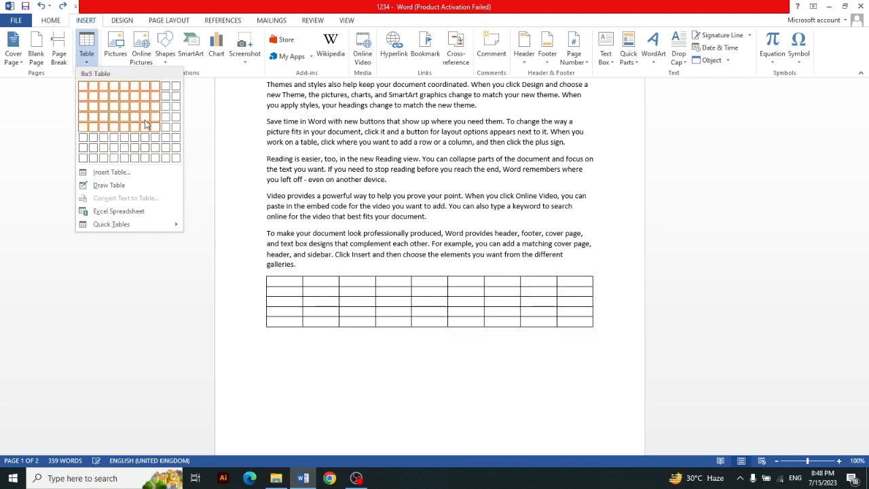
pyautogui.click(126, 174)
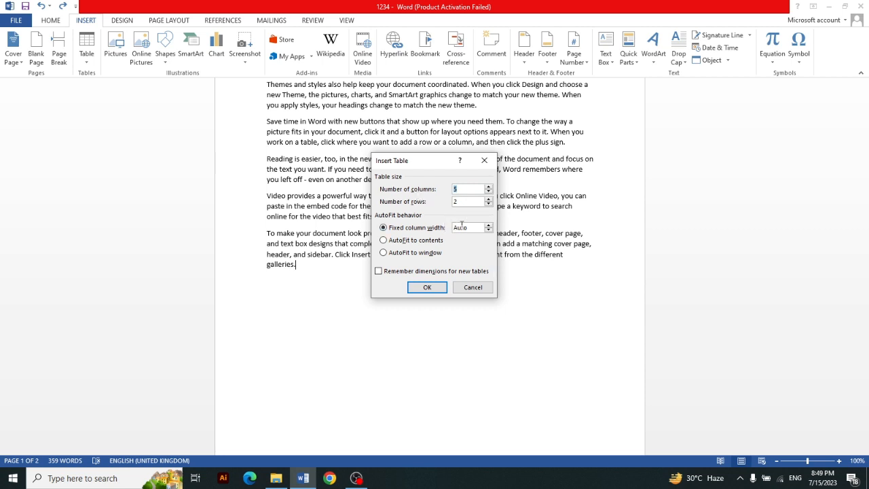
pyautogui.click(427, 287)
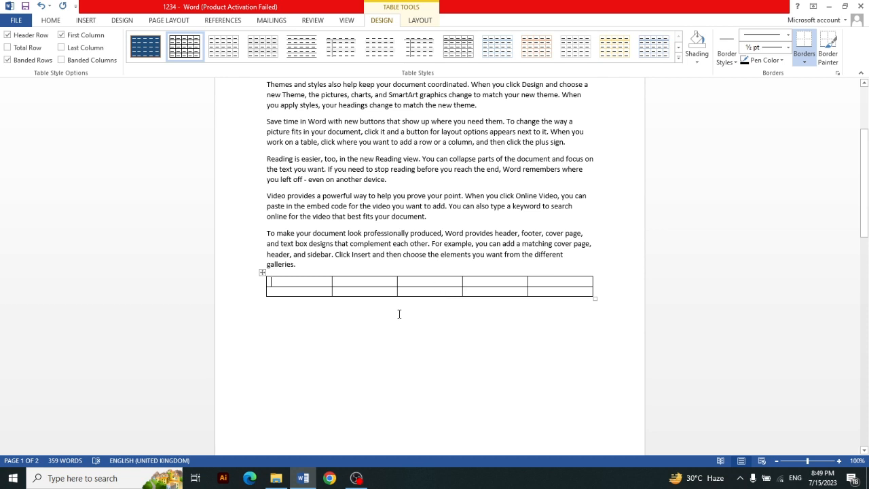
pyautogui.hotkey('ctrl', 'z')
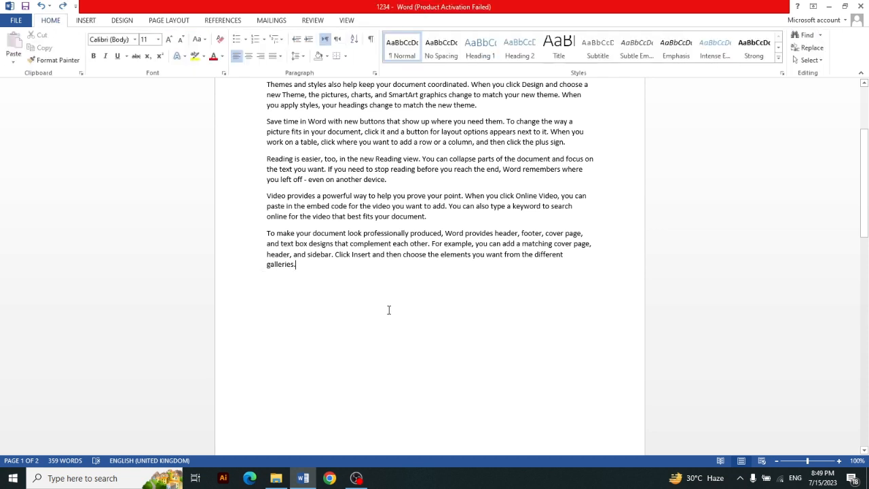
# Step: Insert a 4x4 table after the last sample paragraph and place the cursor below it
pyautogui.click(84, 20)
pyautogui.click(86, 51)
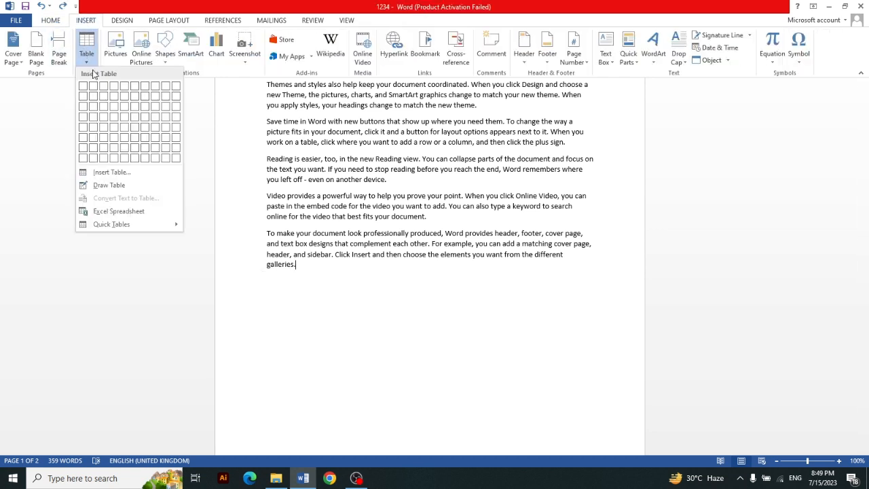
pyautogui.click(114, 117)
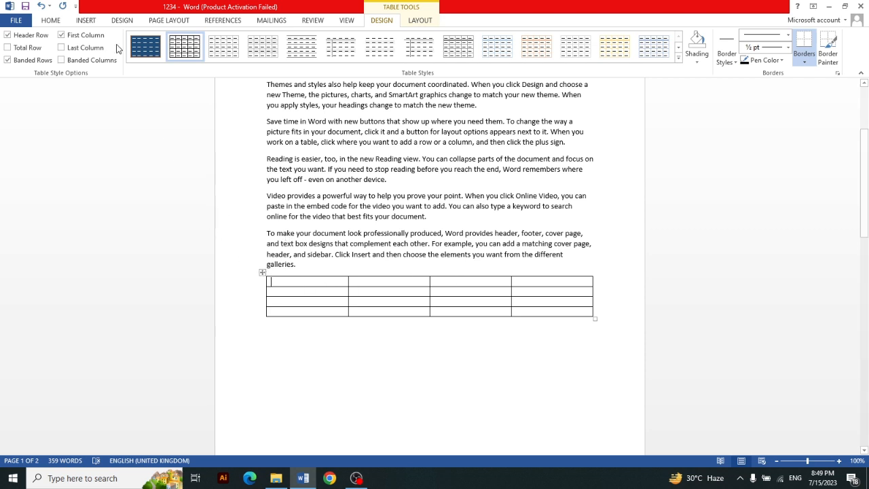
pyautogui.click(331, 347)
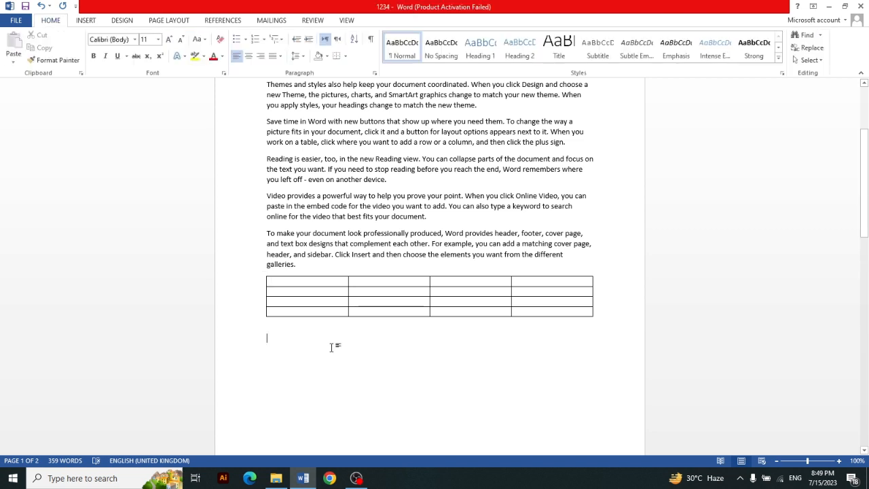
pyautogui.click(95, 19)
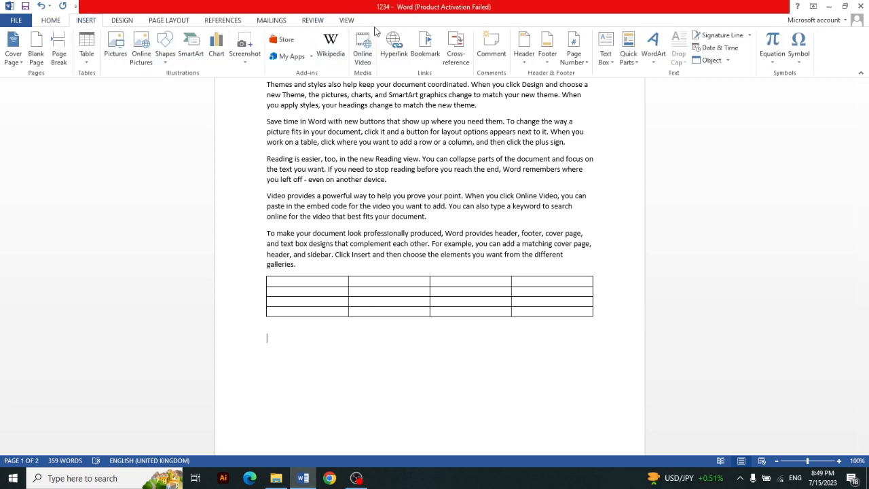
# Step: Try a light green banded grid style on the table and undo the style change
pyautogui.click(266, 273)
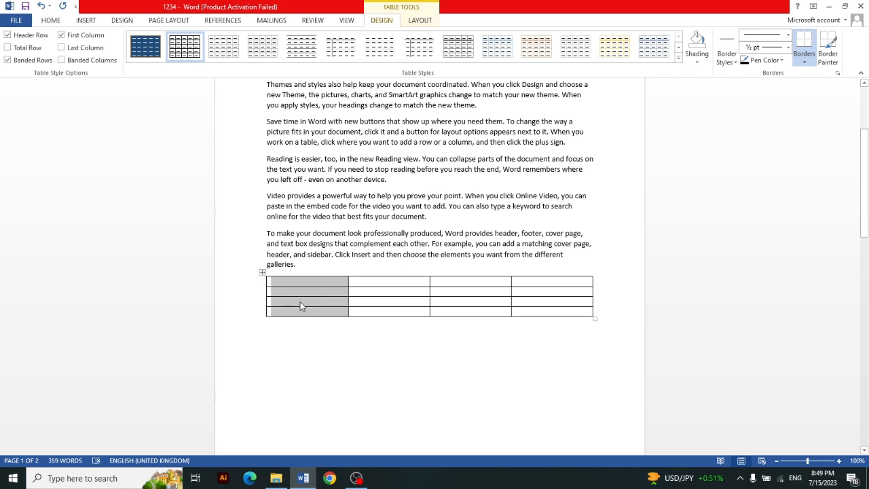
pyautogui.click(679, 61)
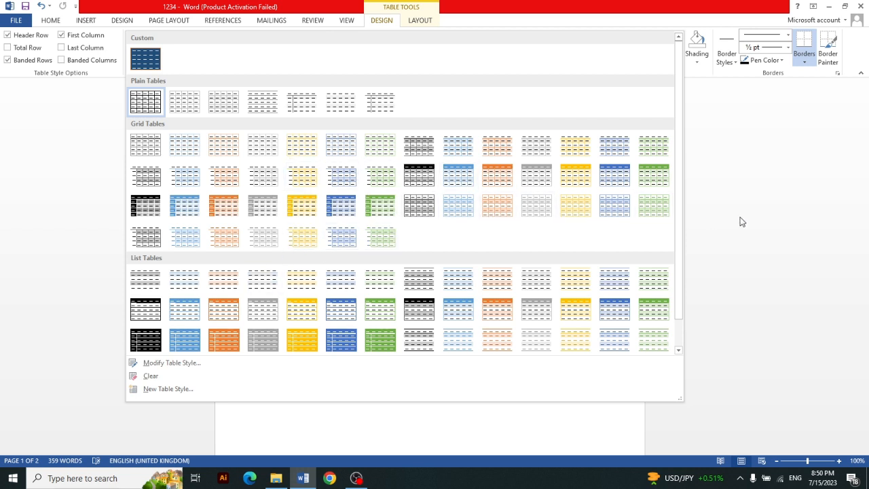
pyautogui.click(652, 210)
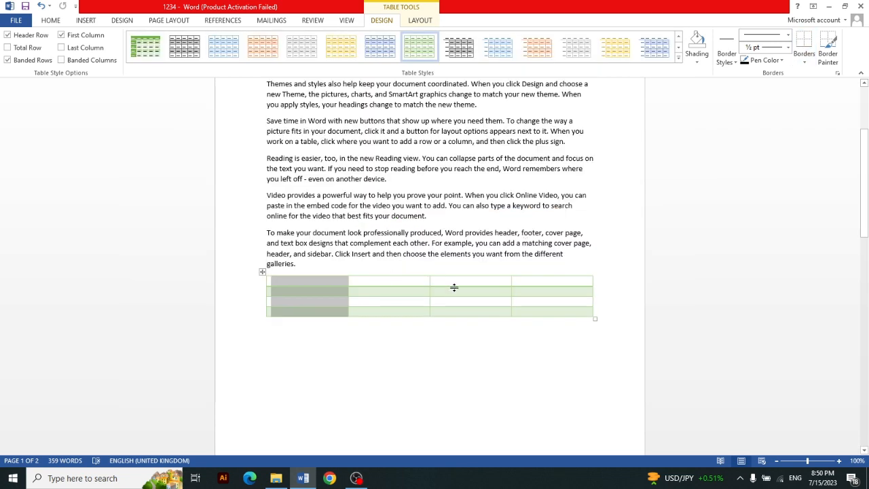
pyautogui.hotkey('ctrl', 'z')
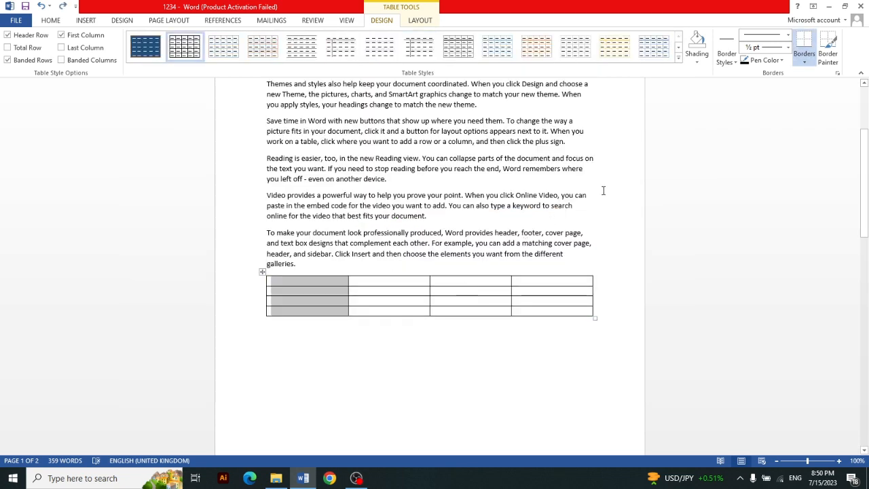
# Step: Preview shading colours on the table's first column and on the whole table, leaving the table unshaded
pyautogui.click(703, 67)
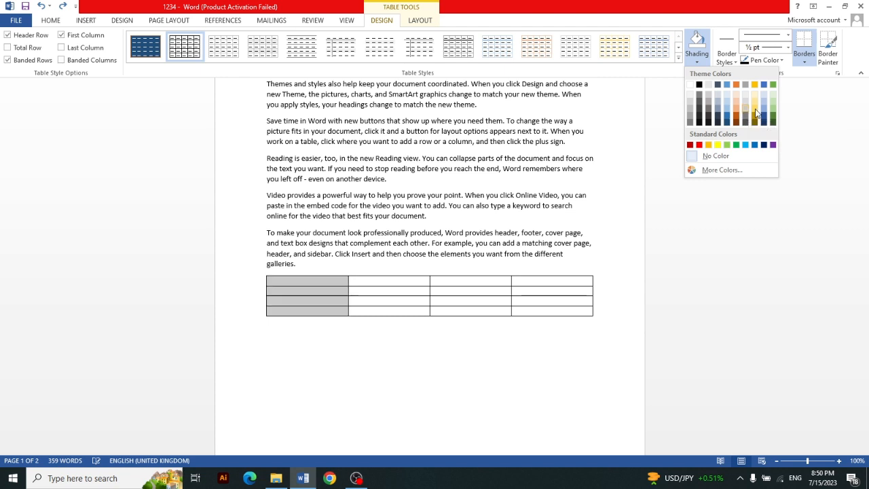
pyautogui.click(409, 418)
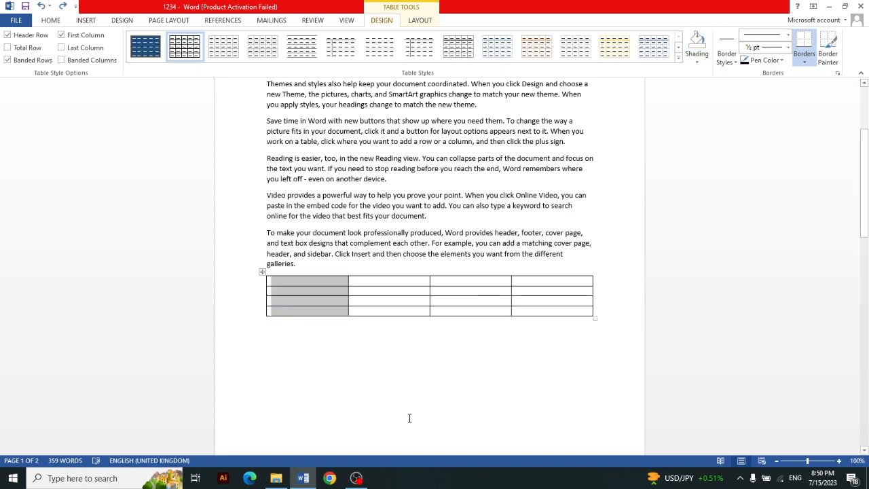
pyautogui.click(262, 274)
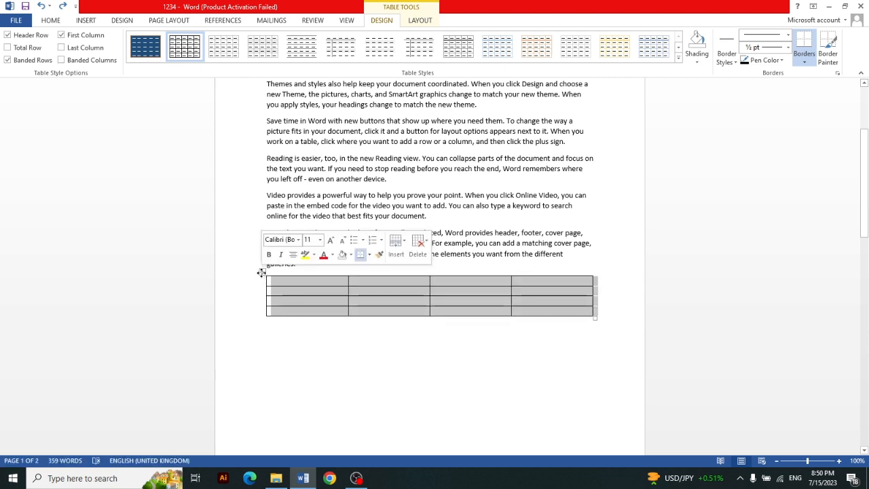
pyautogui.click(697, 61)
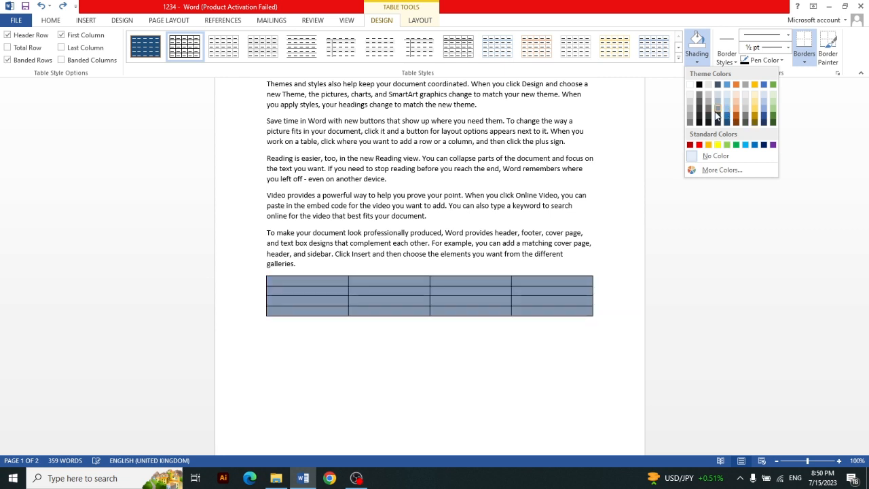
pyautogui.click(704, 228)
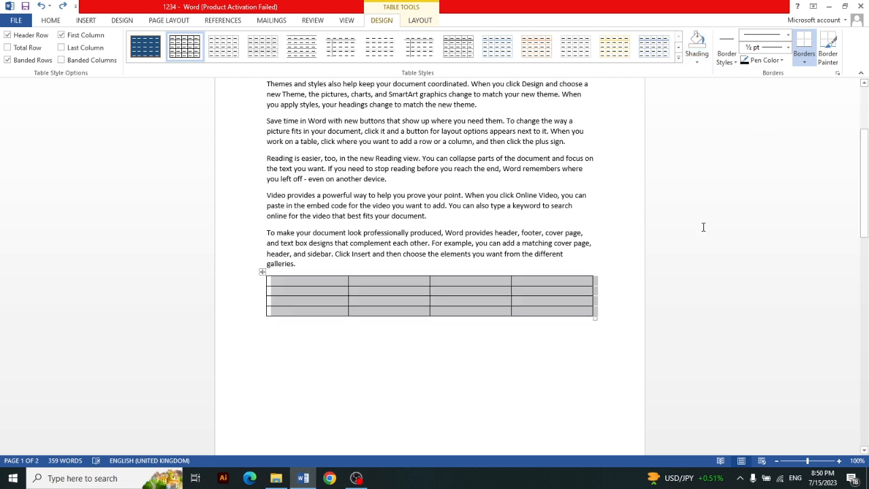
pyautogui.moveTo(635, 221); pyautogui.dragTo(469, 280)
pyautogui.click(368, 322)
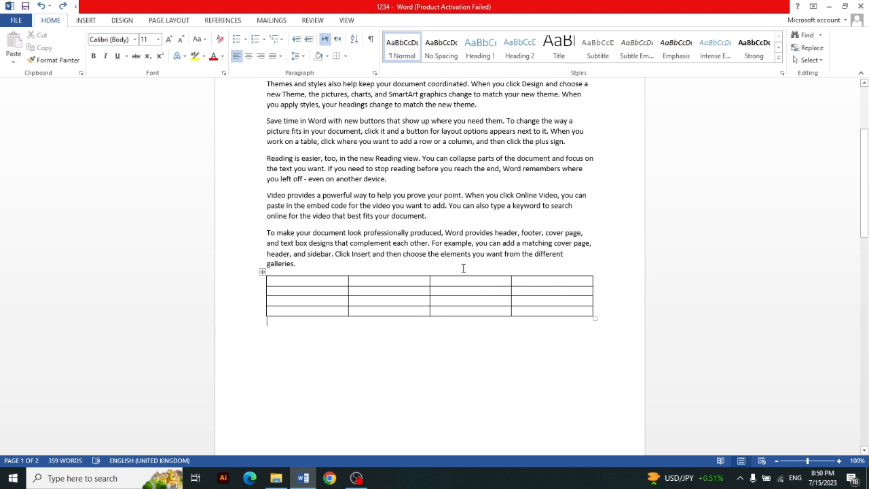
# Step: Preview the No Border option on the whole 4x4 table below the last sample paragraph and delete the table
pyautogui.click(263, 271)
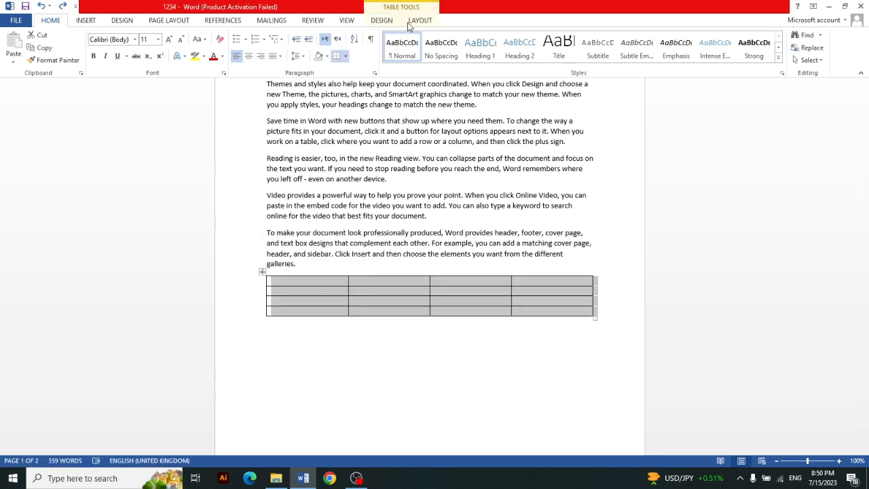
pyautogui.click(420, 21)
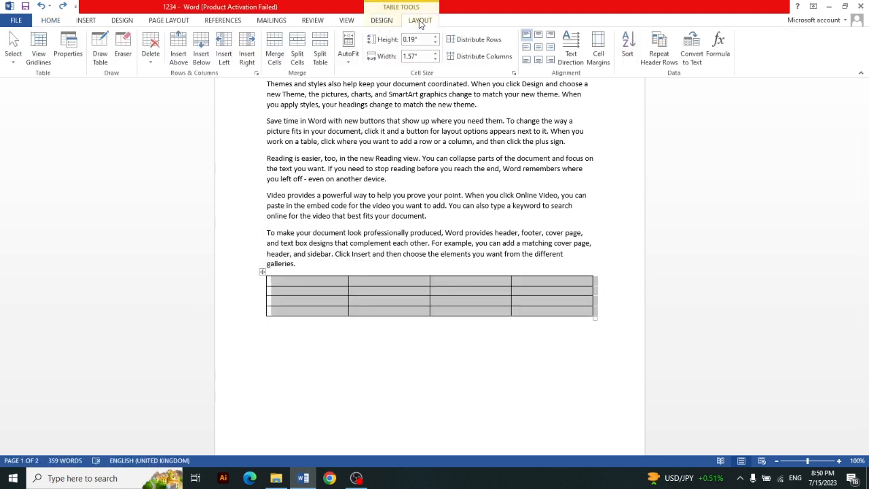
pyautogui.click(376, 23)
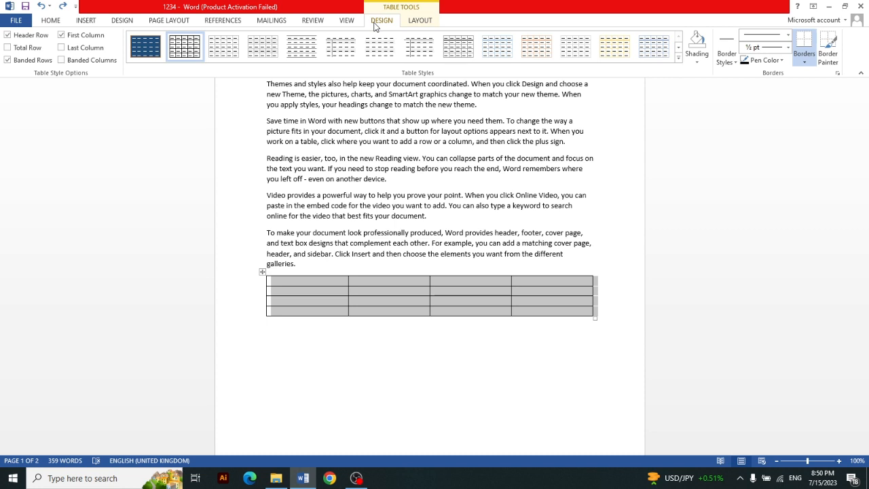
pyautogui.click(806, 63)
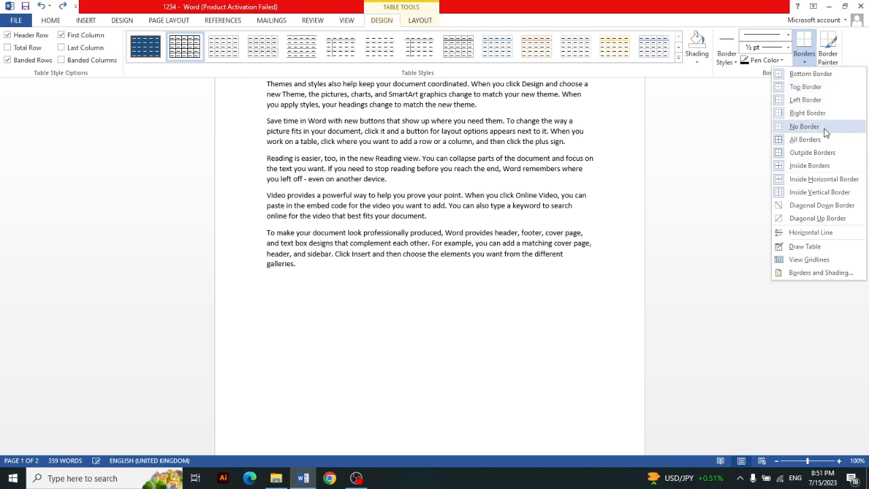
pyautogui.click(706, 188)
pyautogui.press('BackSpace')
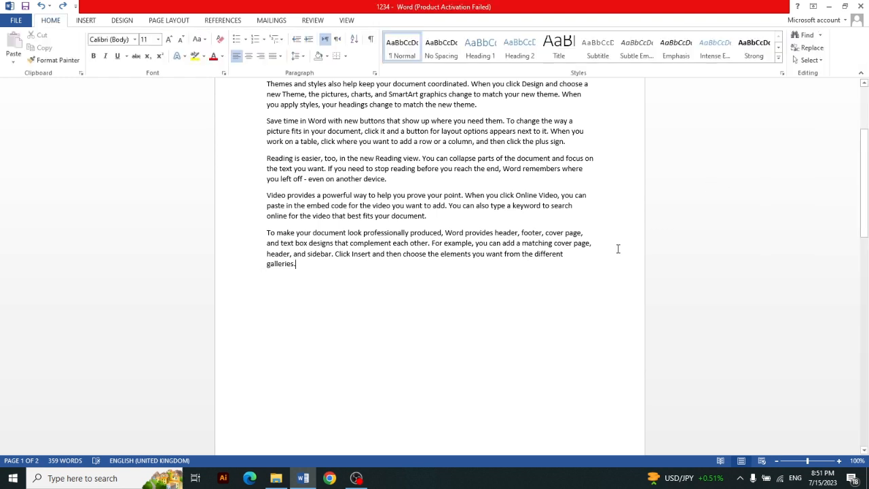
# Step: Remove all borders from the student marks table on the second page and undo the border change
pyautogui.moveTo(866, 144); pyautogui.dragTo(866, 284)
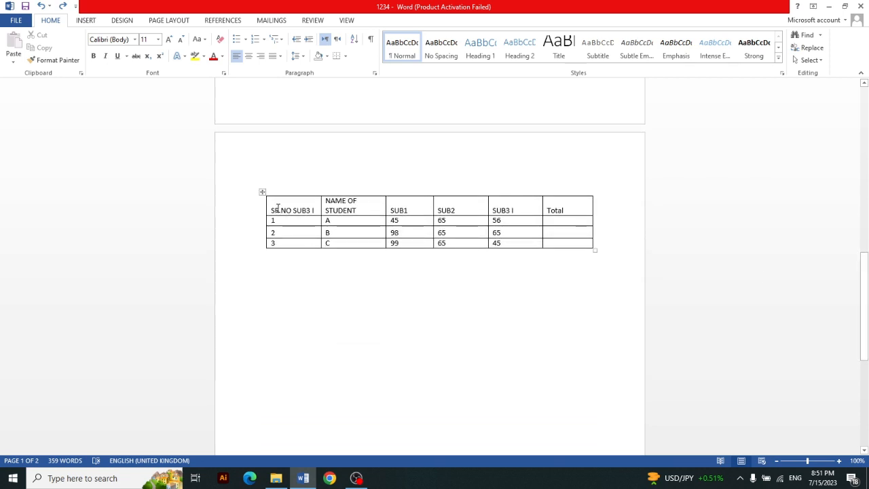
pyautogui.click(264, 192)
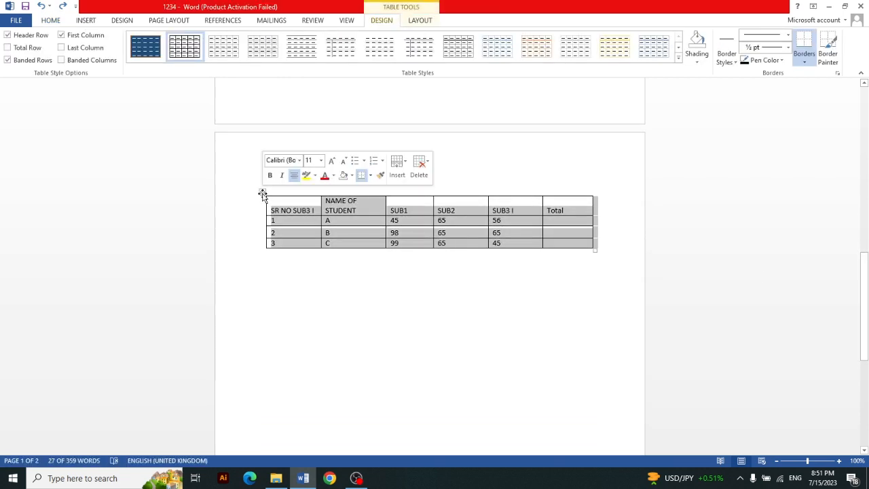
pyautogui.click(803, 60)
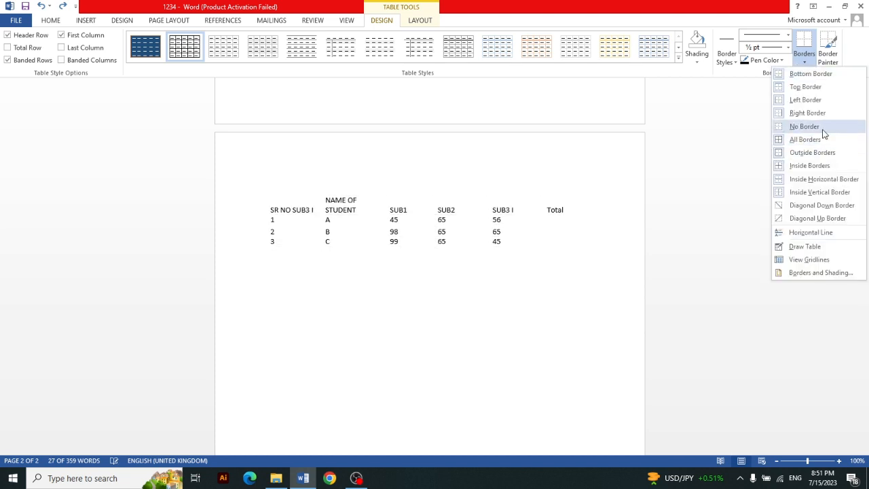
pyautogui.click(824, 129)
pyautogui.click(604, 291)
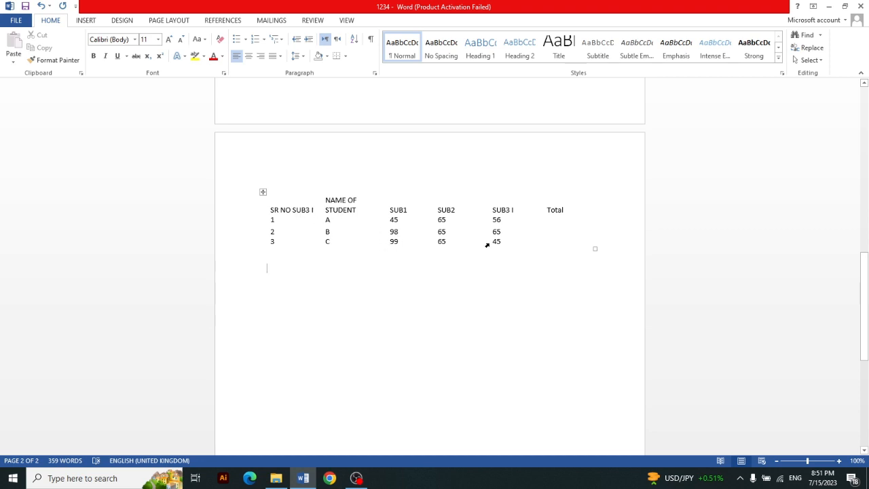
pyautogui.hotkey('ctrl', 'z')
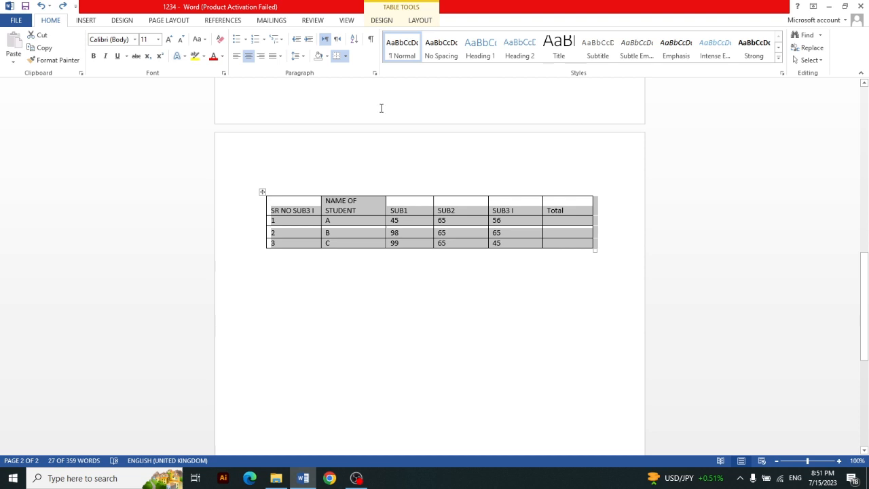
# Step: Browse the theme border styles for the student marks table and try out the Border Painter
pyautogui.click(381, 20)
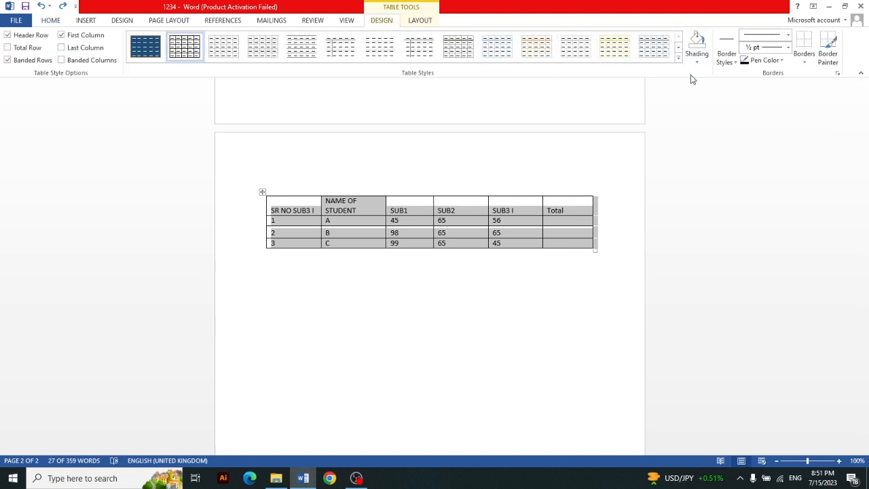
pyautogui.click(732, 68)
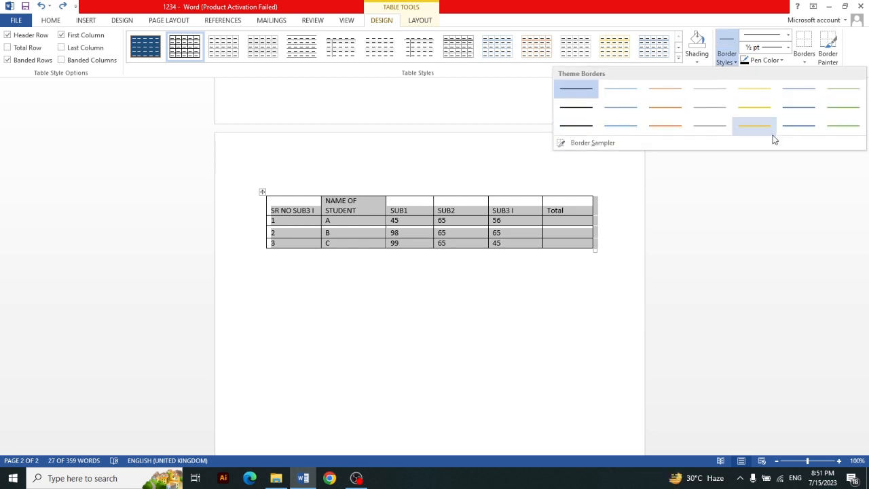
pyautogui.click(794, 174)
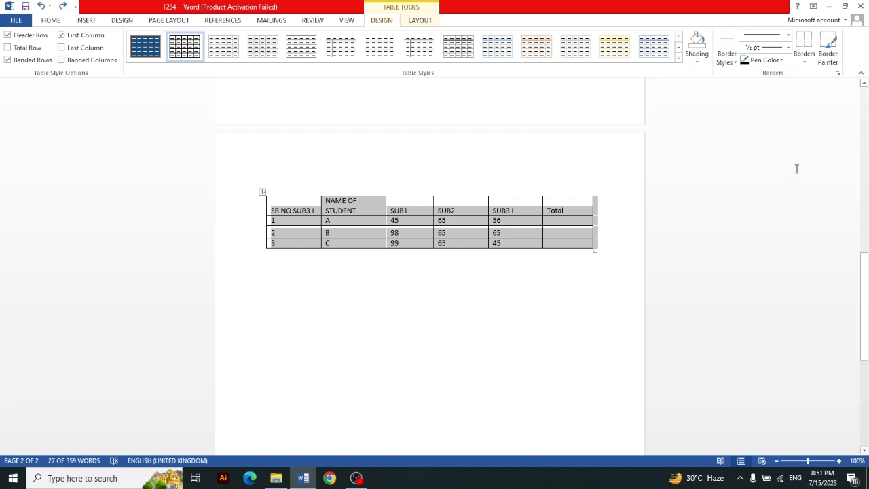
pyautogui.click(828, 58)
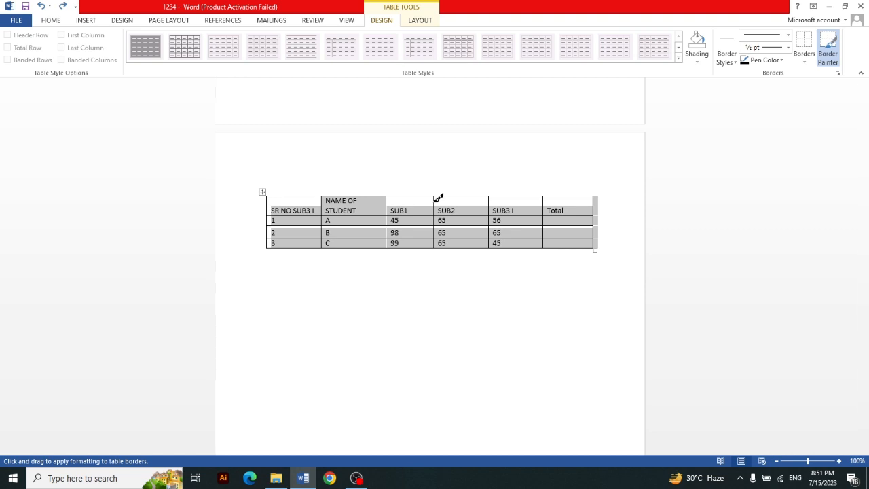
pyautogui.scroll(8, 485, 184)
pyautogui.click(484, 183)
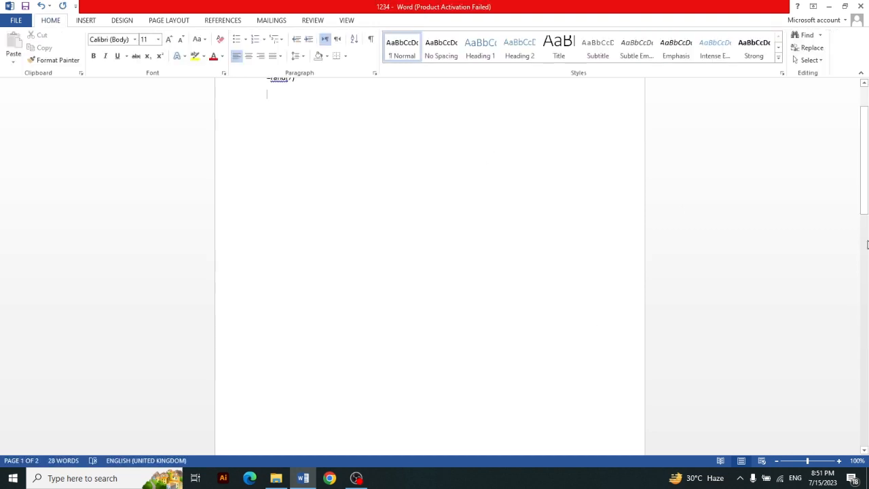
# Step: Select the student marks table on the second page and review the available table layout tools
pyautogui.moveTo(867, 160); pyautogui.dragTo(866, 306)
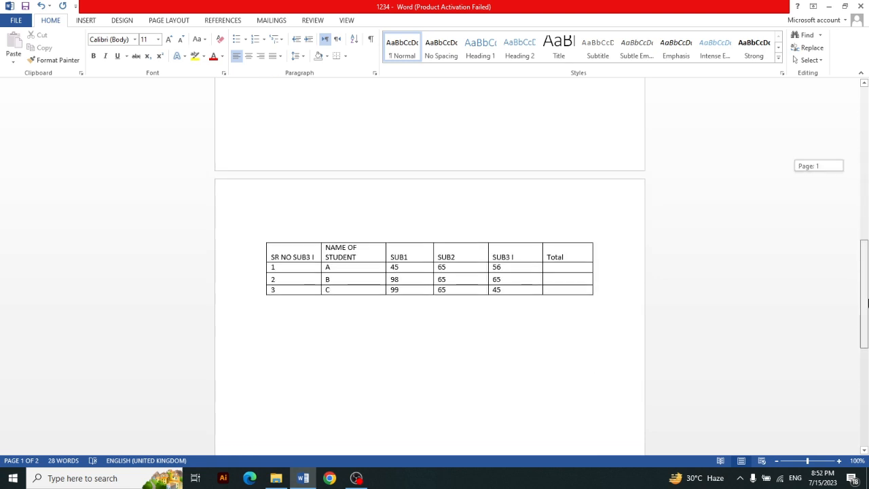
pyautogui.click(262, 235)
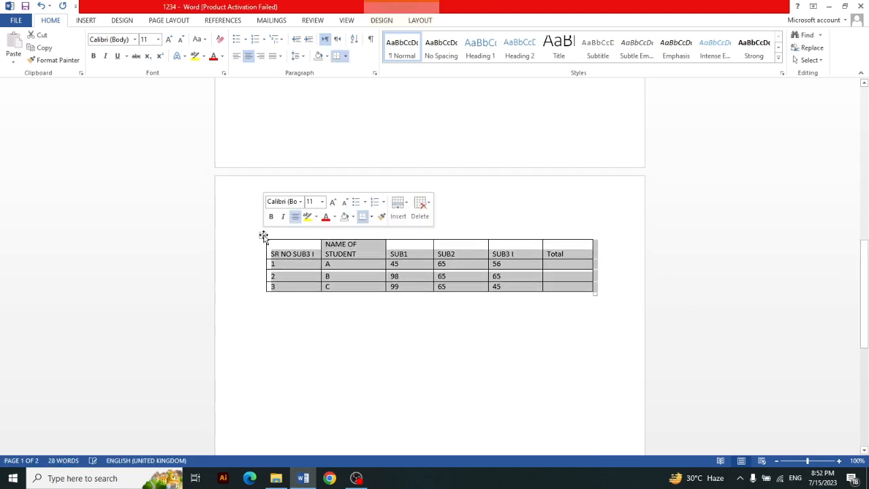
pyautogui.click(418, 20)
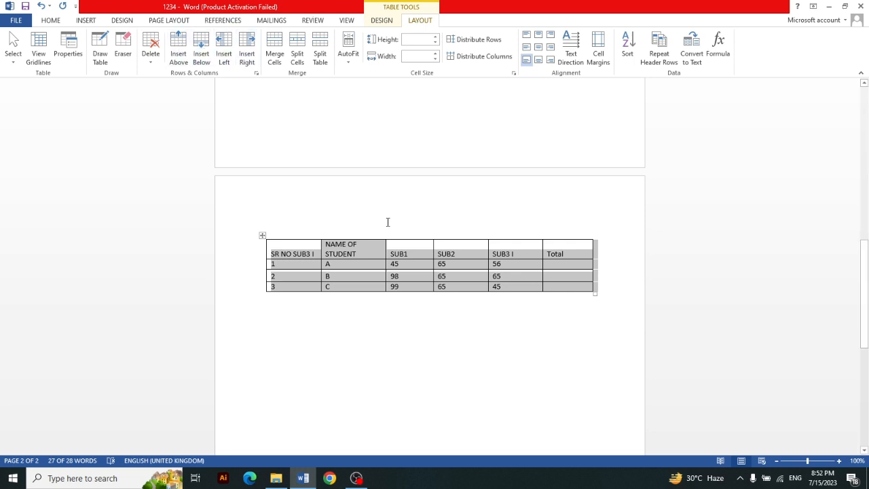
pyautogui.click(578, 296)
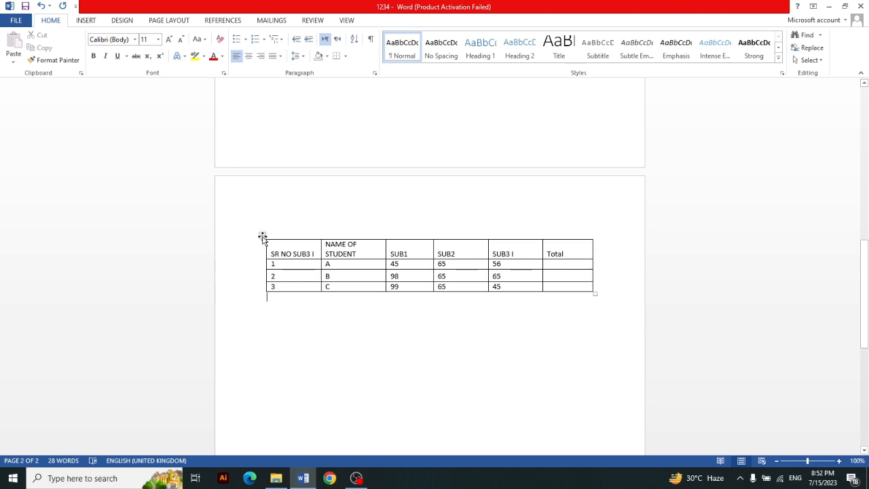
# Step: Select the whole student marks table and insert six blank columns to the right of the Total column
pyautogui.click(262, 236)
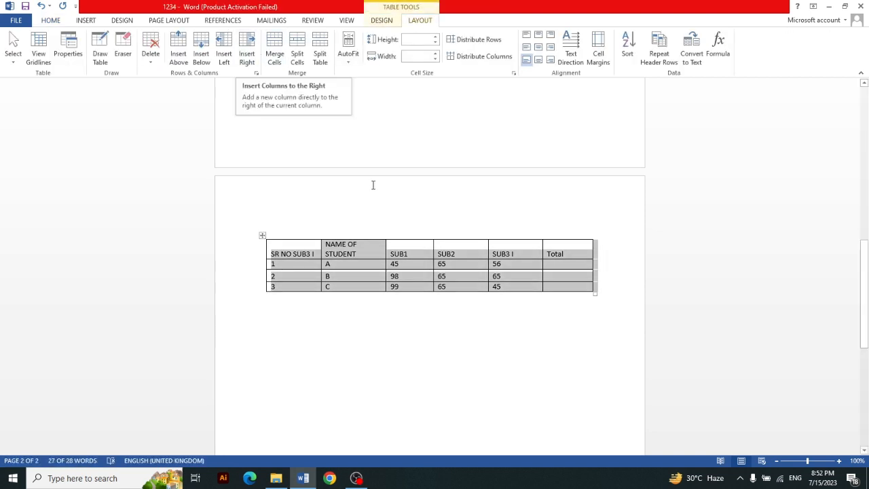
pyautogui.rightClick(262, 236)
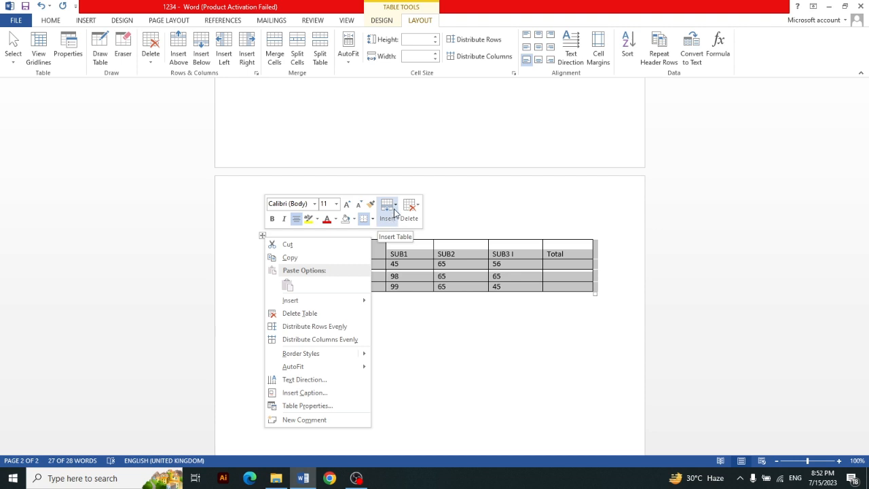
pyautogui.click(395, 211)
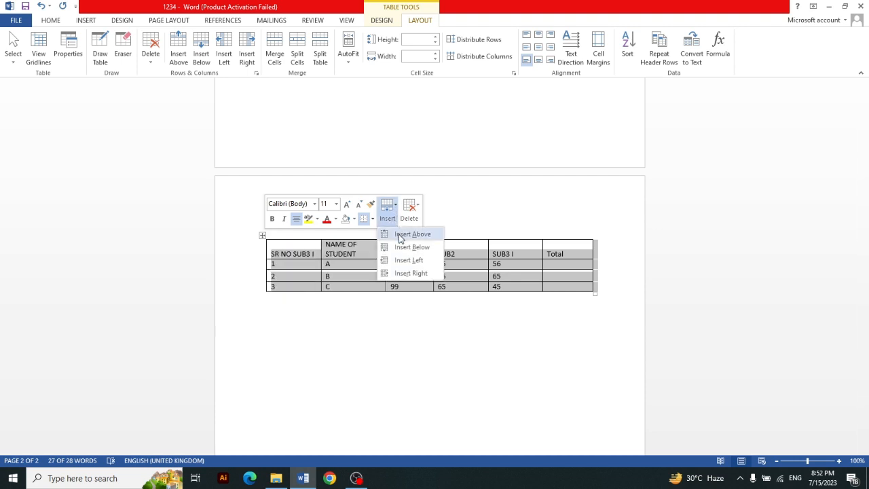
pyautogui.click(405, 273)
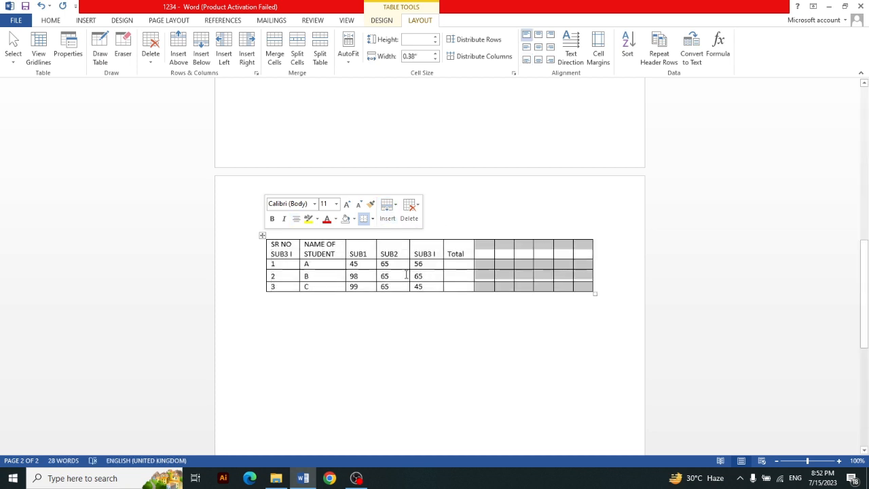
pyautogui.click(632, 266)
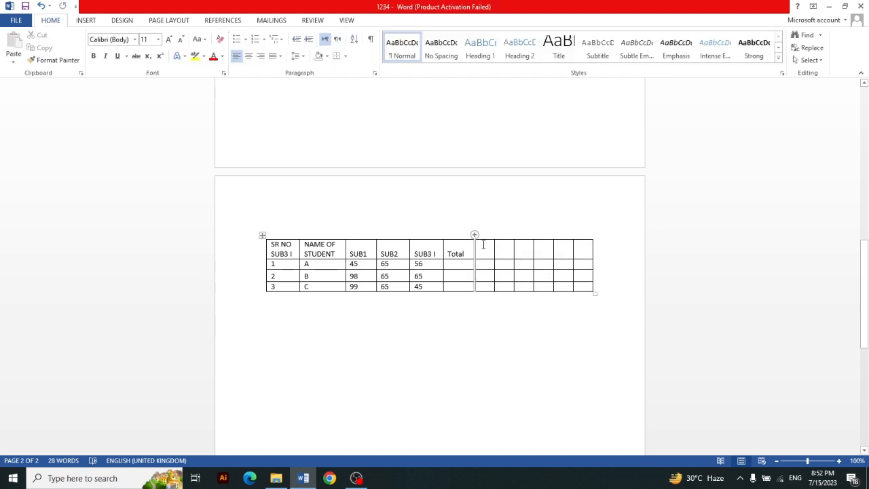
# Step: Select the last five blank columns of the marks table, try to delete them, and undo the table's deletion
pyautogui.moveTo(500, 247); pyautogui.dragTo(591, 285)
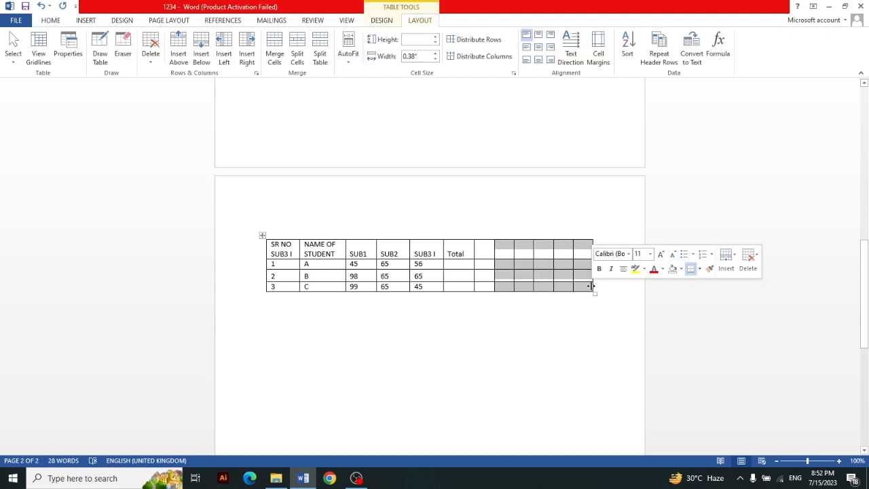
pyautogui.click(748, 257)
pyautogui.click(799, 322)
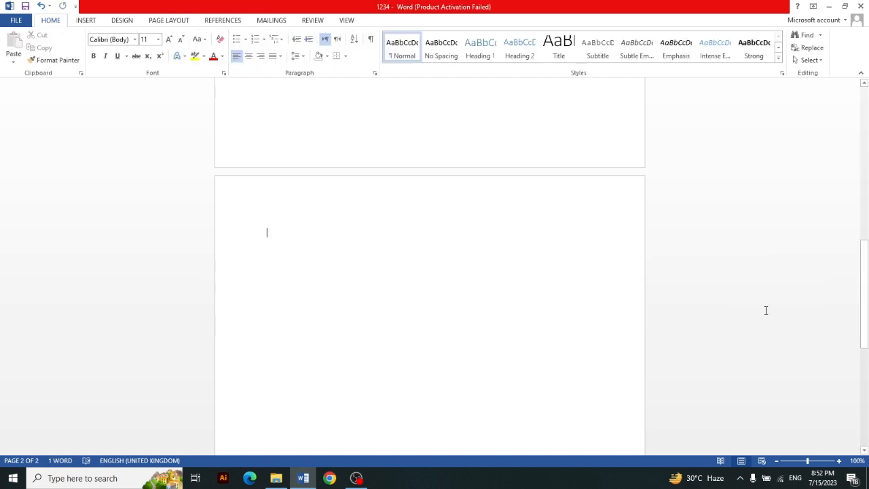
pyautogui.hotkey('ctrl', 'z')
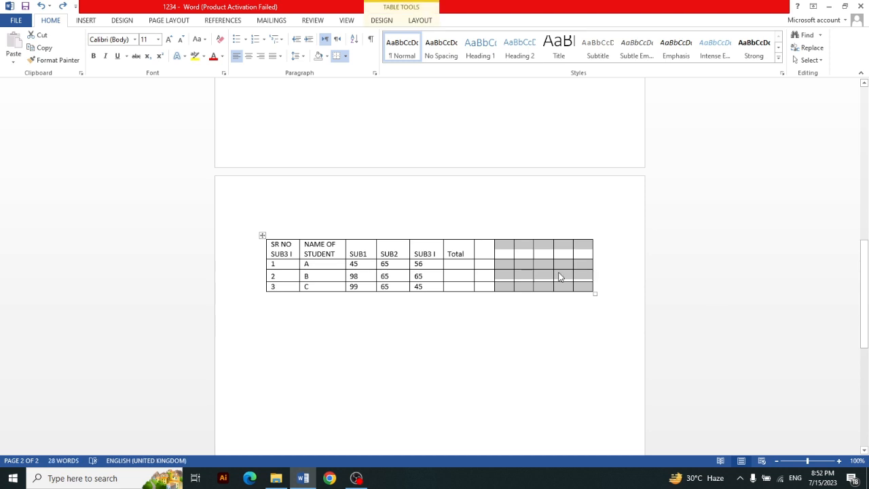
# Step: Delete the cells of the last five blank columns with Shift cells left, and undo both this deletion and the column insertion
pyautogui.rightClick(560, 276)
pyautogui.click(704, 246)
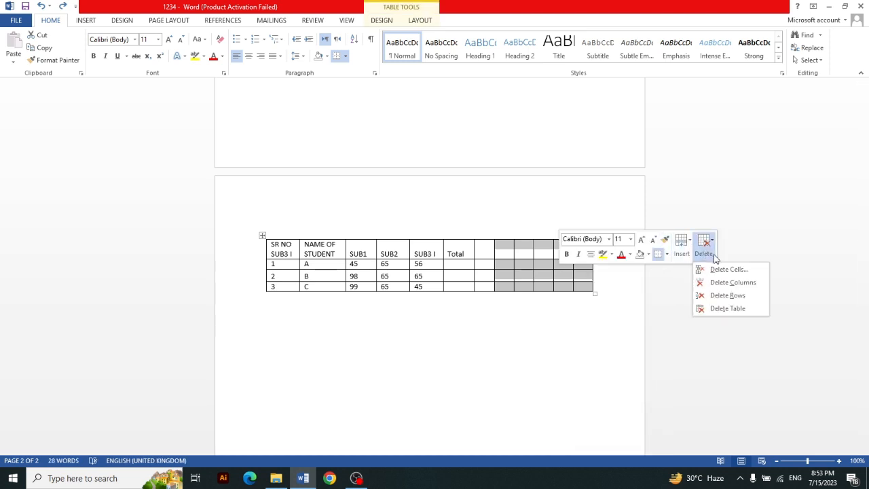
pyautogui.click(753, 270)
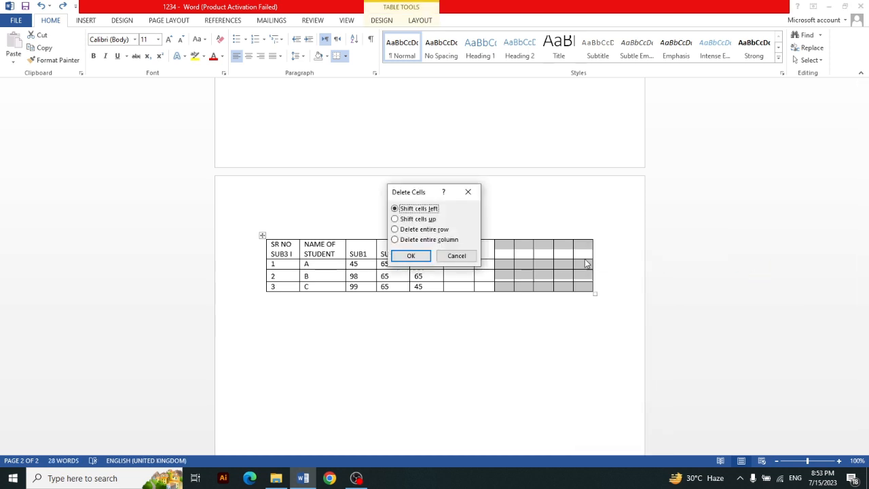
pyautogui.click(411, 256)
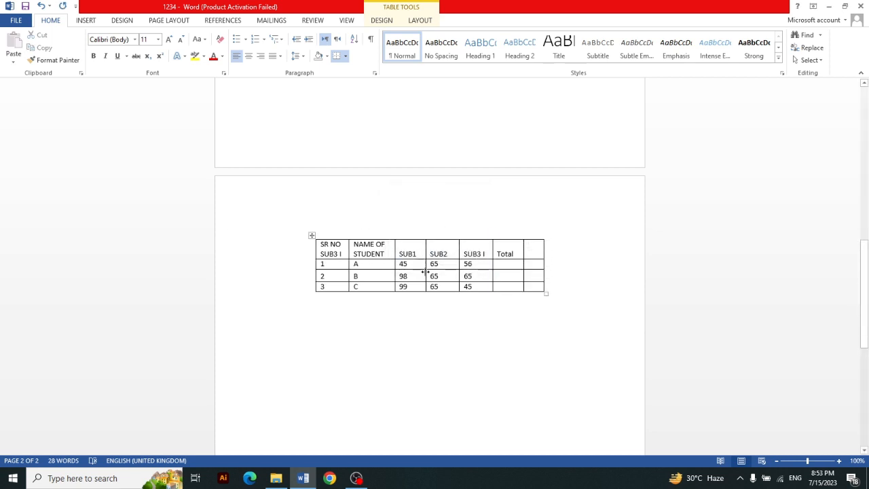
pyautogui.click(529, 246)
pyautogui.hotkey('ctrl', 'z')
pyautogui.hotkey('ctrl', 'z')
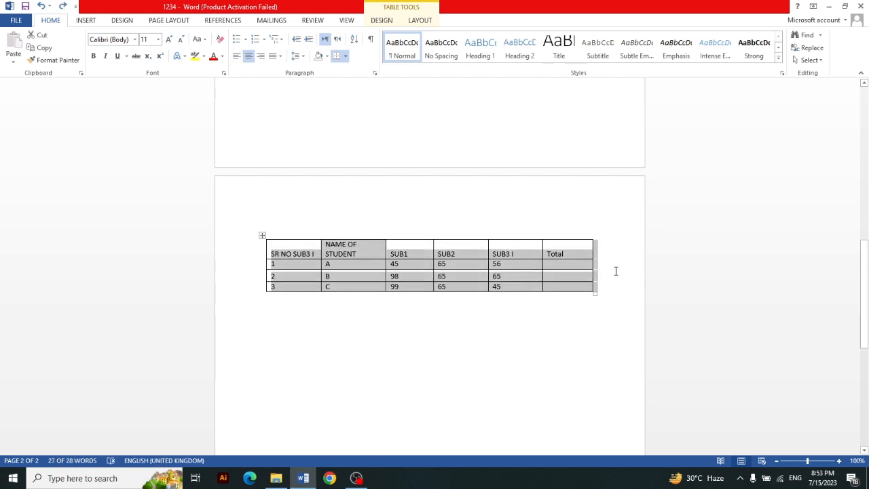
# Step: Try to split the student marks table and reselect the whole table
pyautogui.click(263, 233)
pyautogui.click(261, 235)
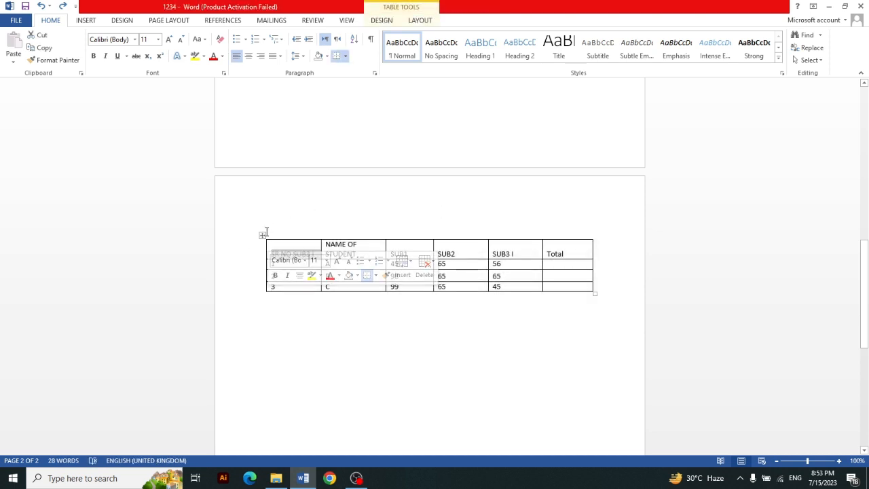
pyautogui.click(418, 22)
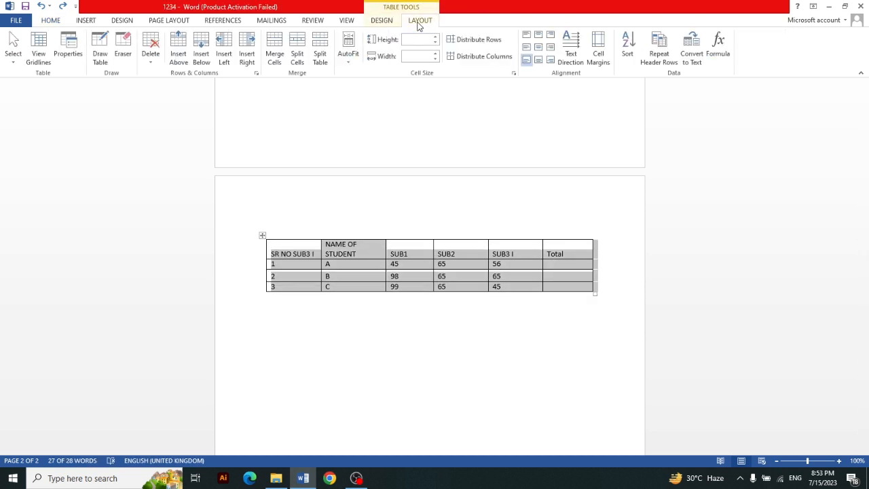
pyautogui.click(325, 54)
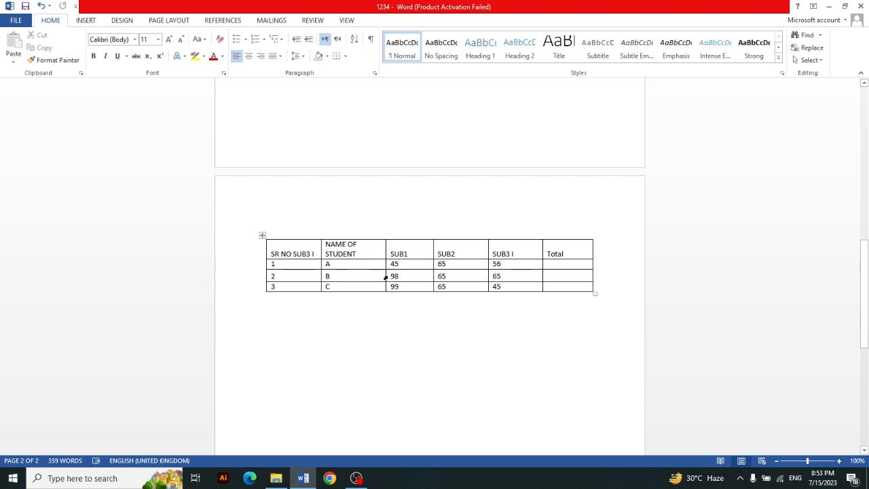
pyautogui.click(262, 234)
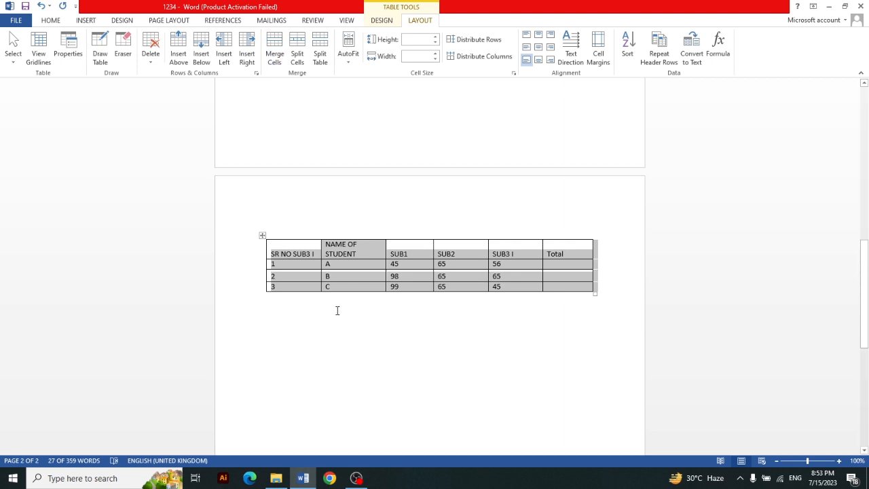
# Step: Insert four blank rows below the last row of the selected student marks table
pyautogui.rightClick(262, 235)
pyautogui.click(386, 207)
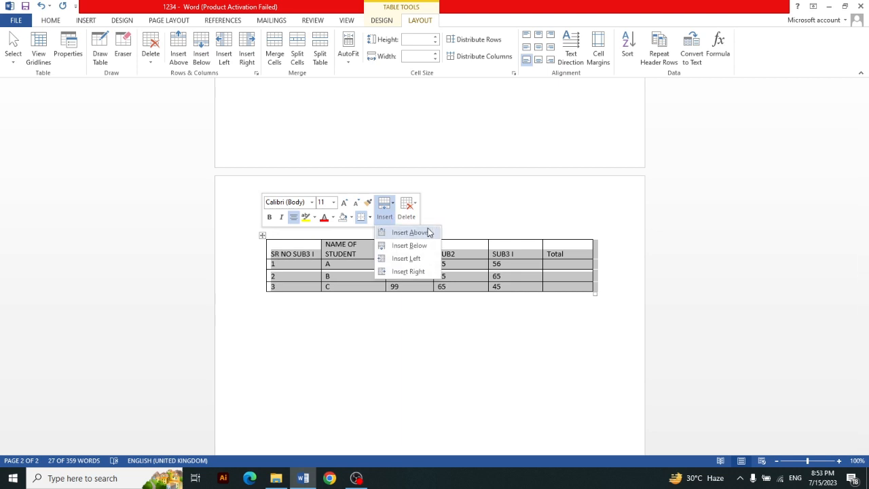
pyautogui.click(430, 244)
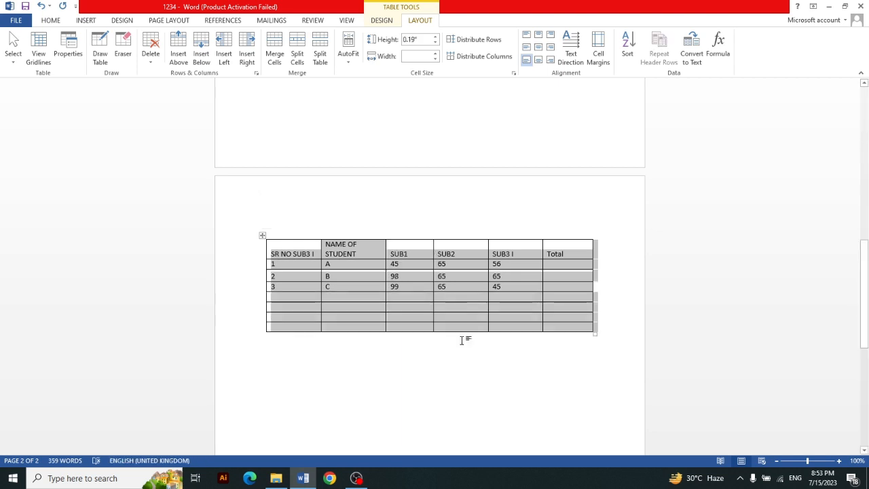
pyautogui.click(479, 354)
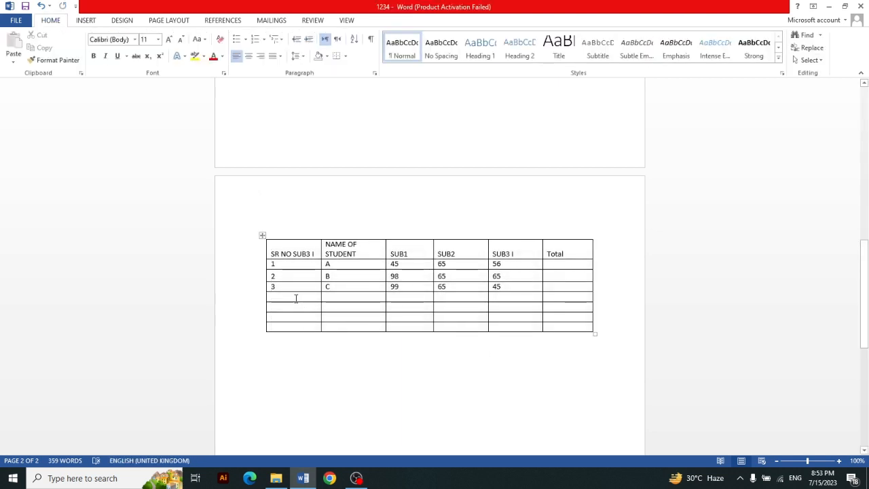
# Step: Merge all cells of the first blank row below student C, and undo both the merge and the row insertion
pyautogui.moveTo(296, 298); pyautogui.dragTo(596, 297)
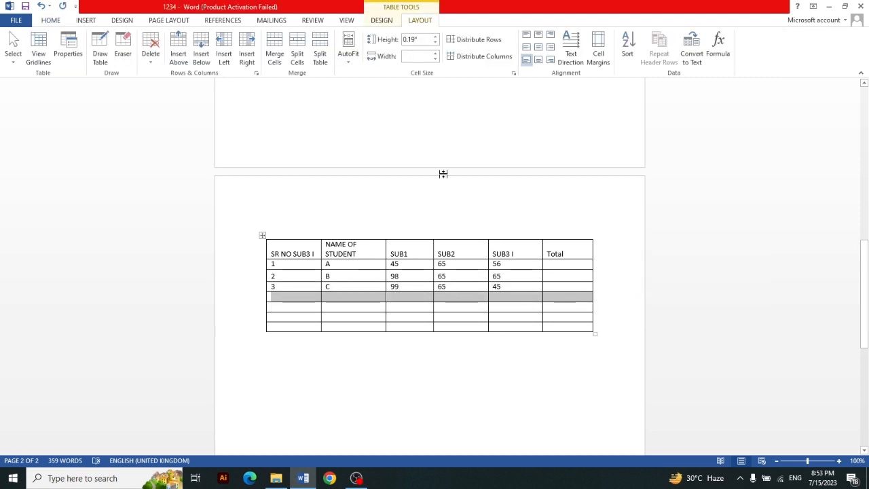
pyautogui.click(276, 53)
pyautogui.click(423, 409)
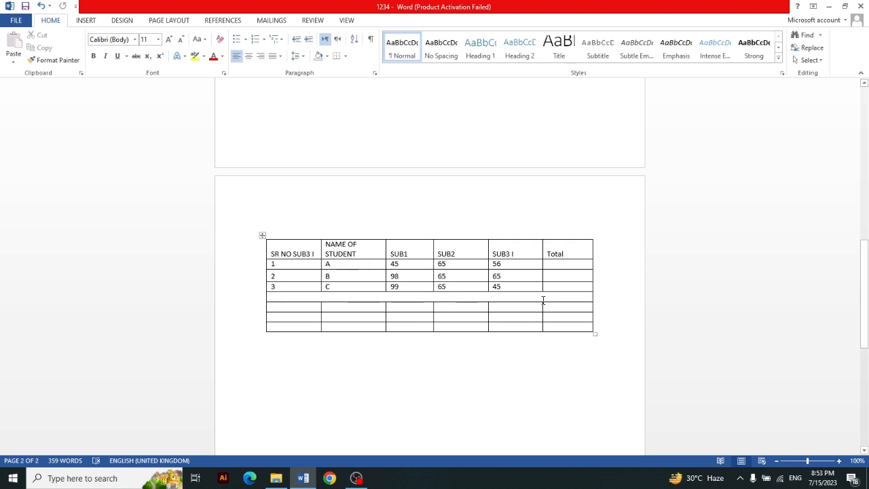
pyautogui.hotkey('ctrl', 'z')
pyautogui.hotkey('ctrl', 'z')
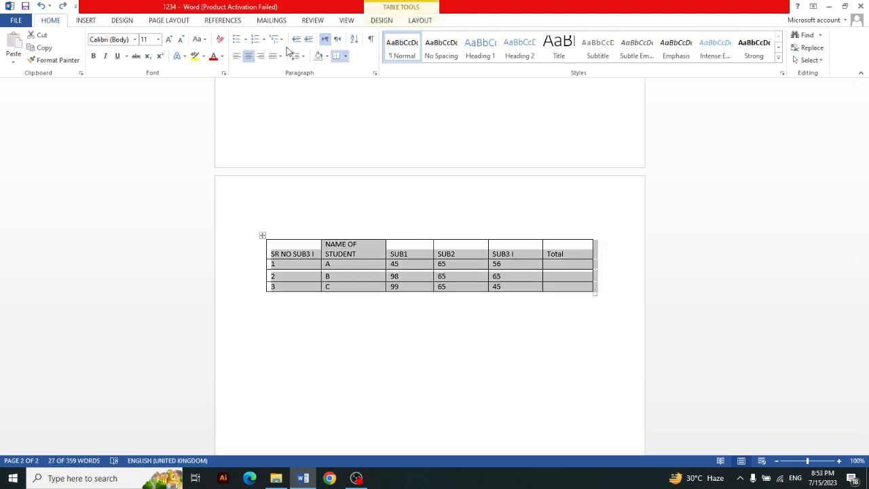
# Step: Shrink the marks table's columns to their text with AutoFit Contents, and undo the change
pyautogui.click(413, 21)
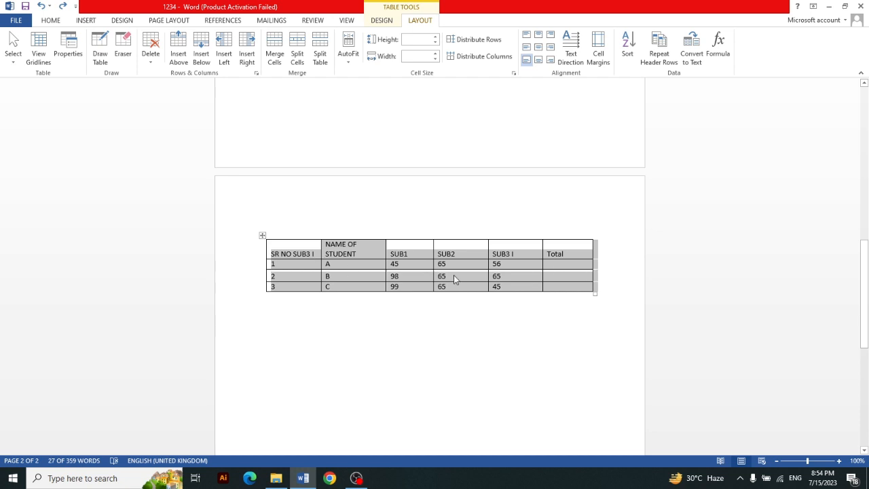
pyautogui.click(349, 53)
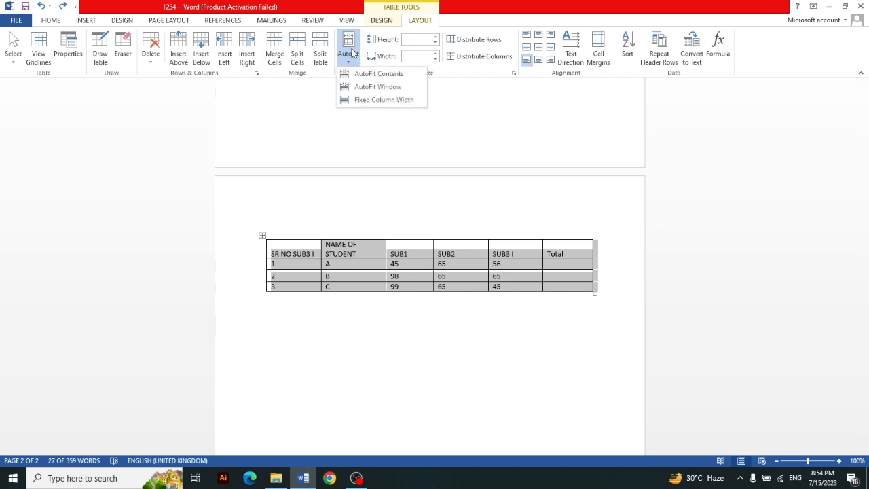
pyautogui.click(405, 74)
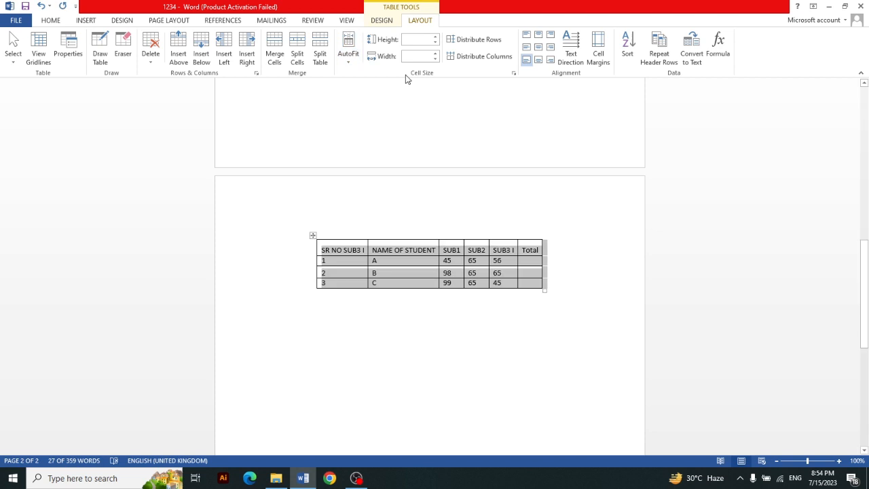
pyautogui.click(563, 283)
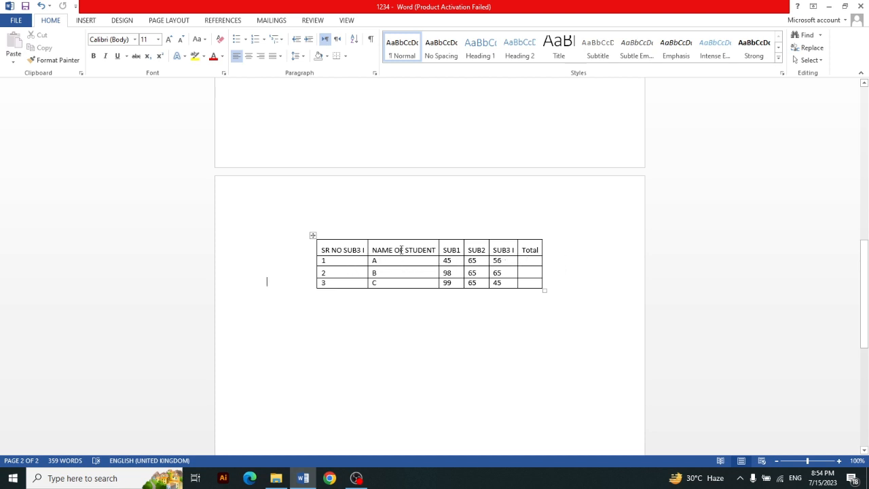
pyautogui.hotkey('ctrl', 'z')
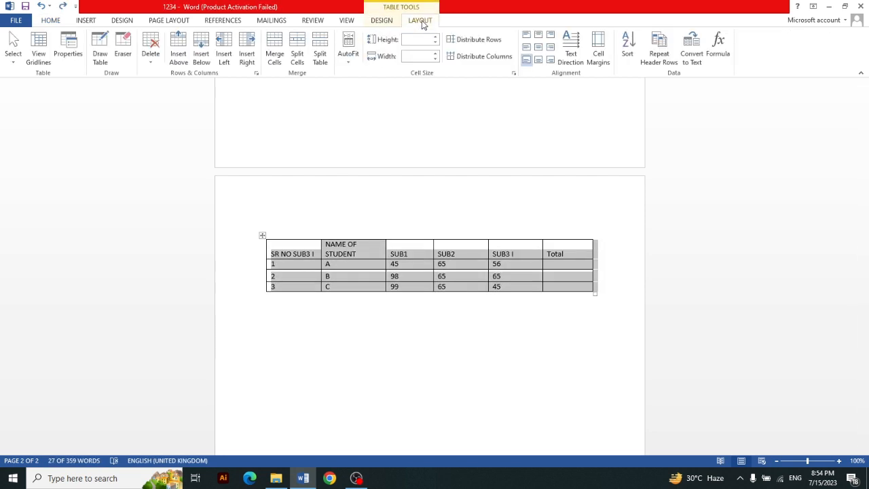
# Step: Apply AutoFit Window to the marks table and display the AutoFit options again
pyautogui.click(348, 60)
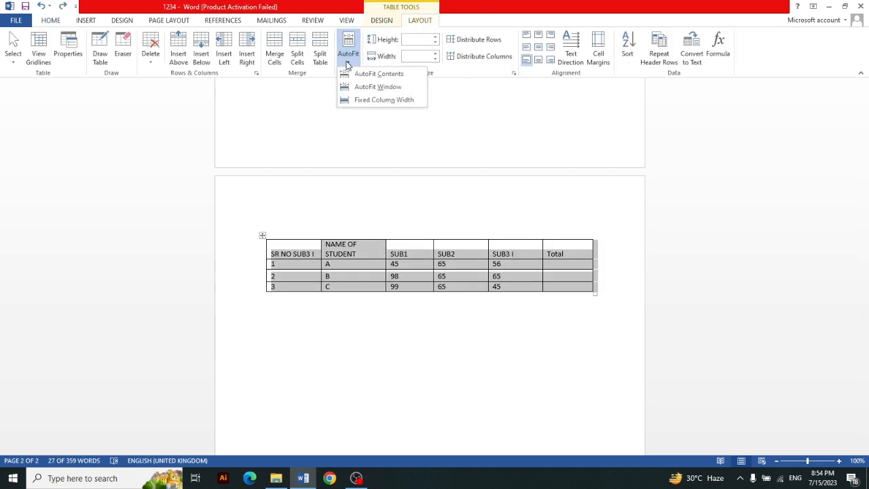
pyautogui.click(384, 87)
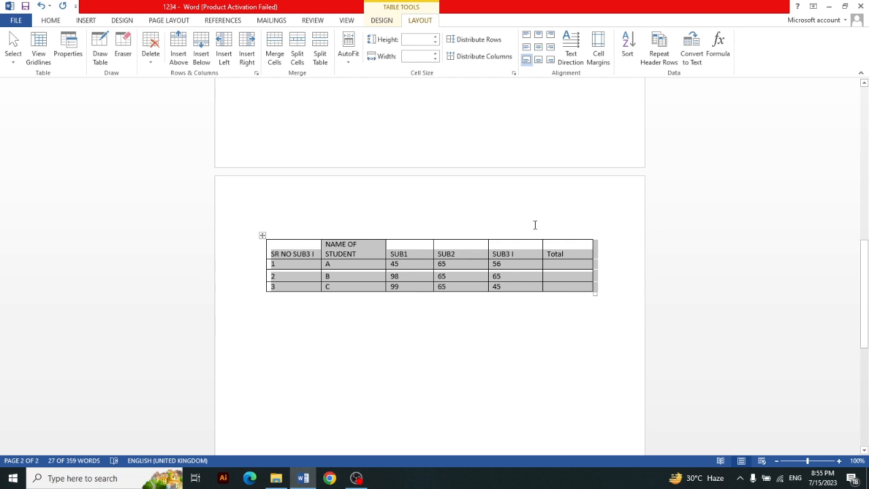
pyautogui.click(352, 66)
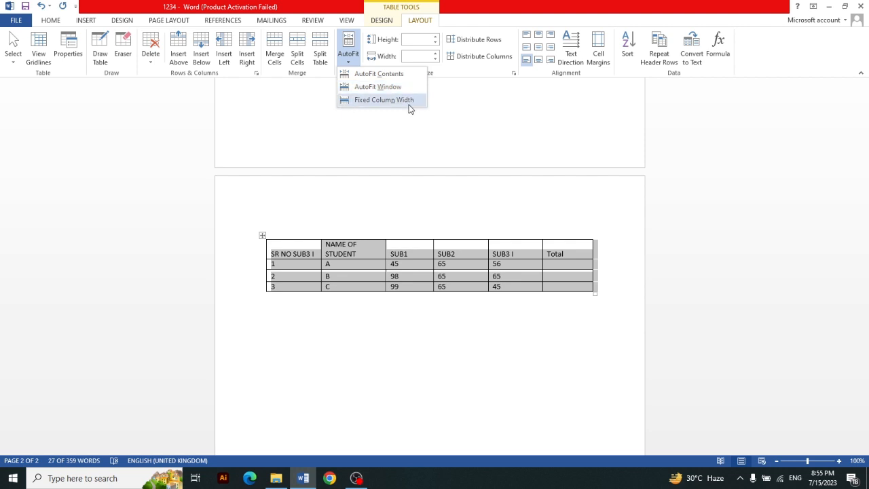
# Step: Draw a one-cell table about 1.38" high directly below the marks table, undo it, and leave table drawing mode
pyautogui.click(100, 42)
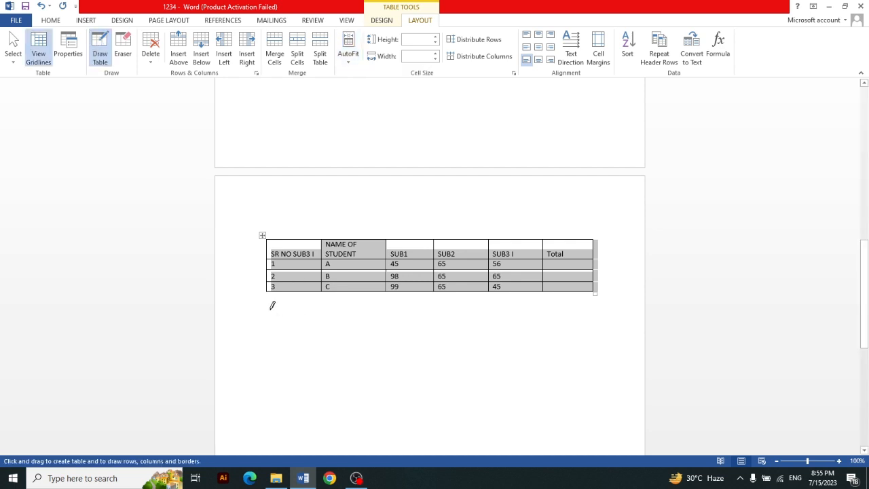
pyautogui.moveTo(267, 308)
pyautogui.mouseDown()
pyautogui.moveTo(514, 370)
pyautogui.moveTo(601, 377)
pyautogui.mouseUp()
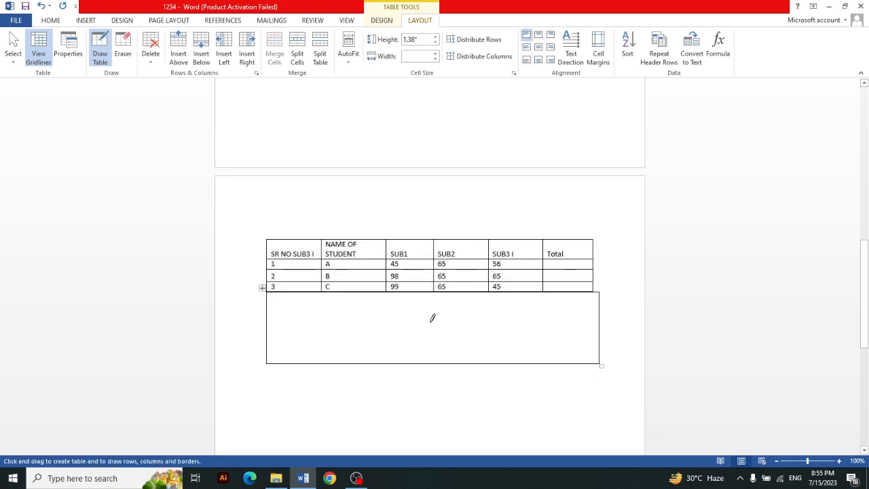
pyautogui.hotkey('ctrl', 'z')
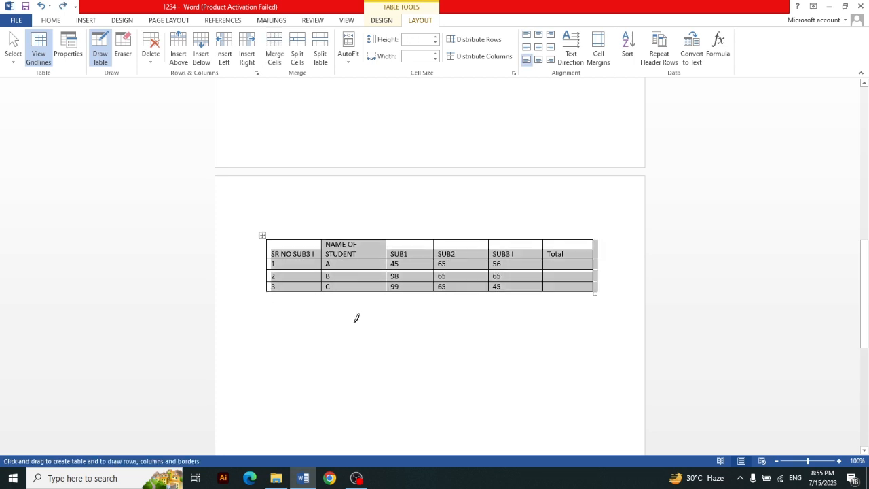
pyautogui.click(86, 21)
pyautogui.click(87, 48)
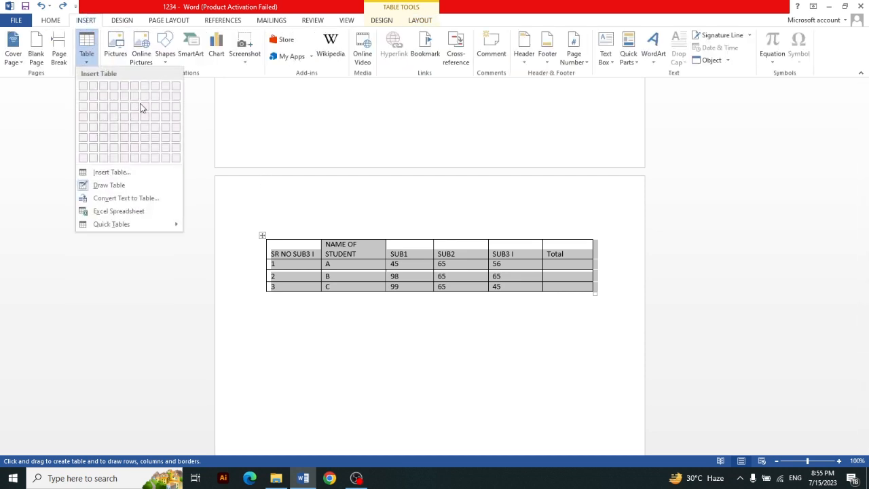
pyautogui.click(416, 374)
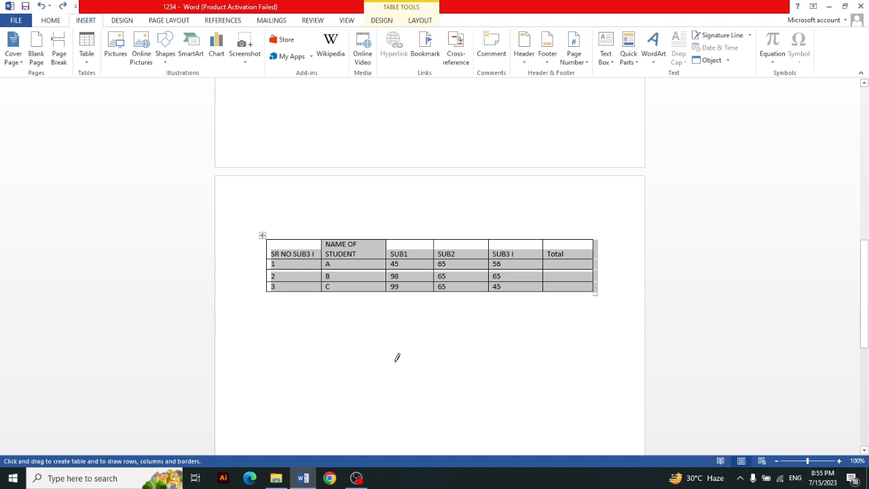
pyautogui.click(415, 21)
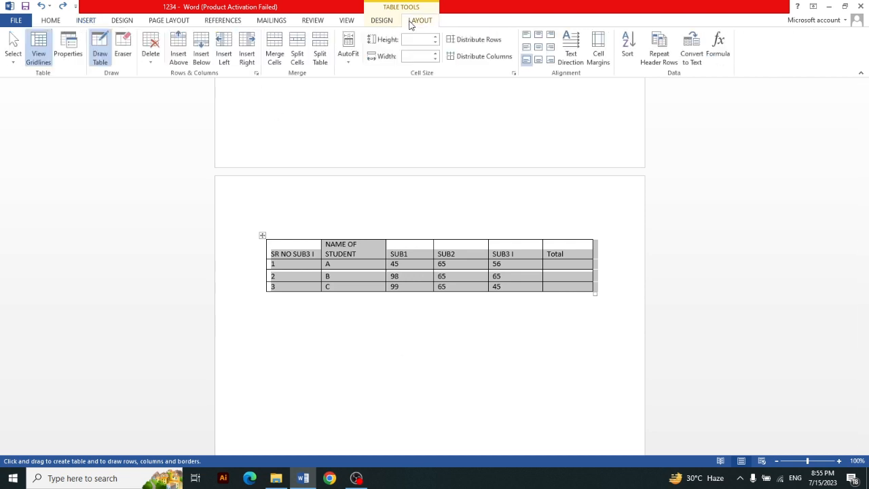
pyautogui.click(100, 54)
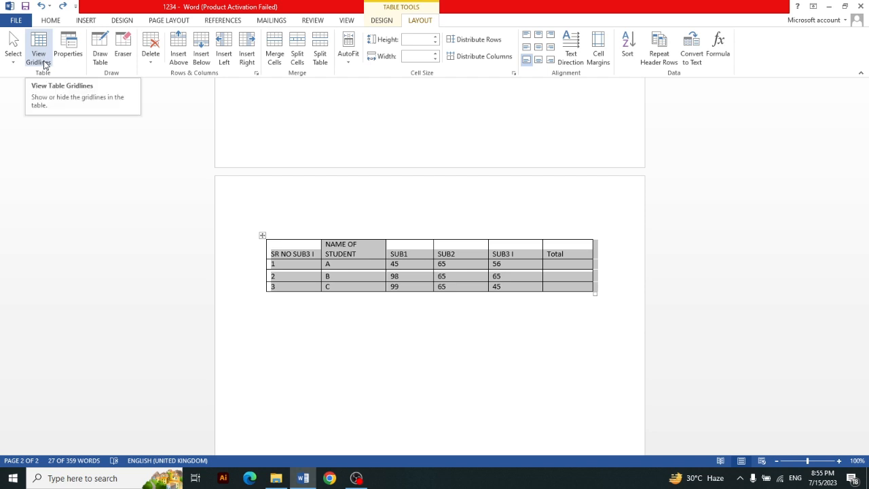
# Step: Select the whole marks table, apply No Border to it, and deselect it
pyautogui.click(263, 236)
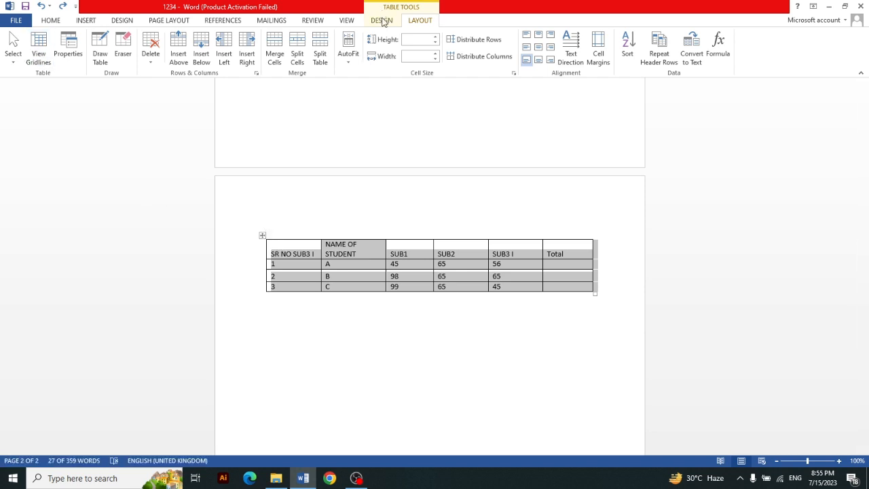
pyautogui.click(383, 20)
pyautogui.click(828, 49)
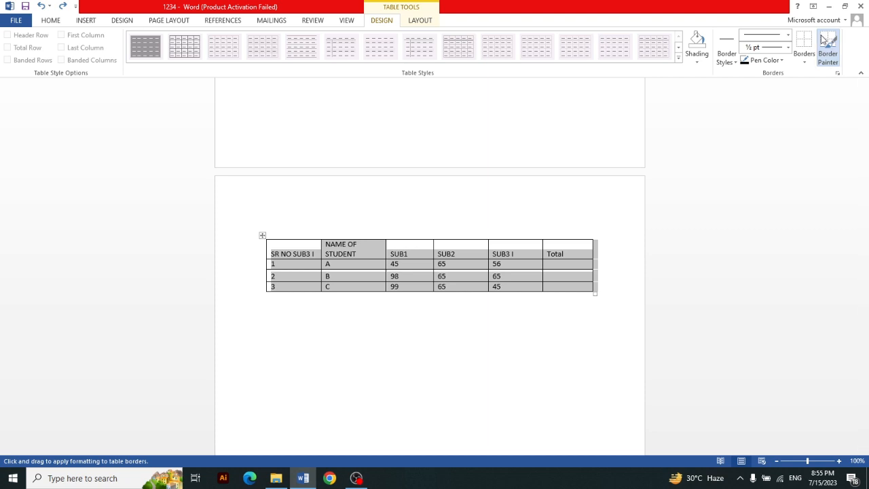
pyautogui.click(804, 63)
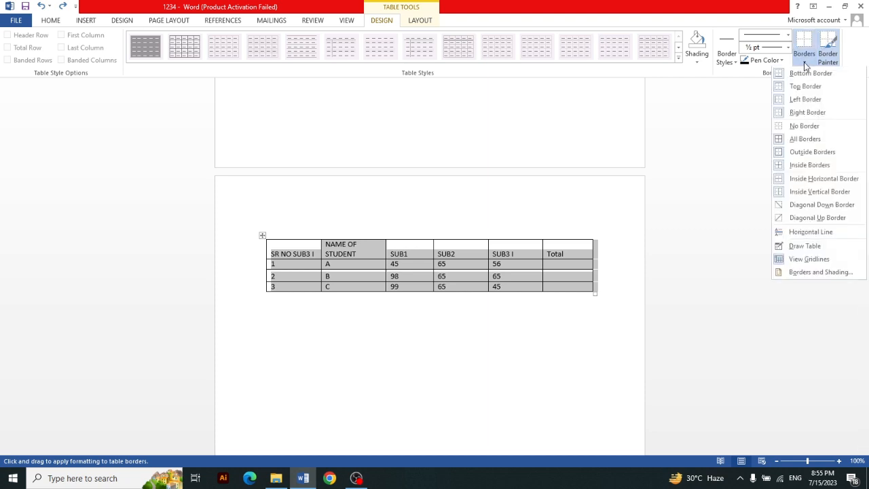
pyautogui.click(818, 128)
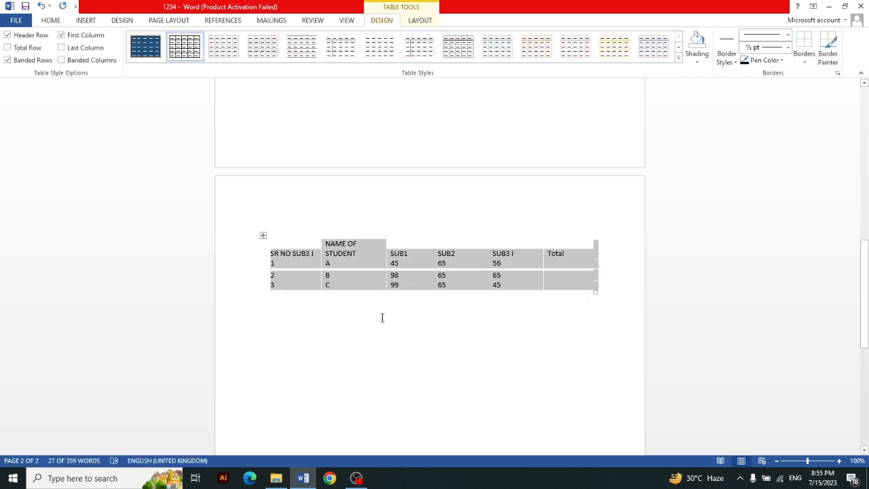
pyautogui.click(364, 334)
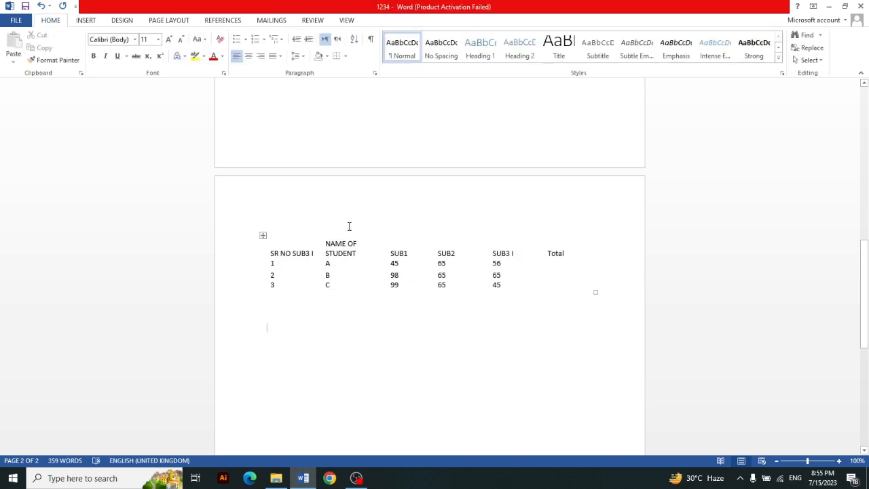
# Step: Turn on View Gridlines for the borderless marks table, and undo the border removal
pyautogui.click(263, 235)
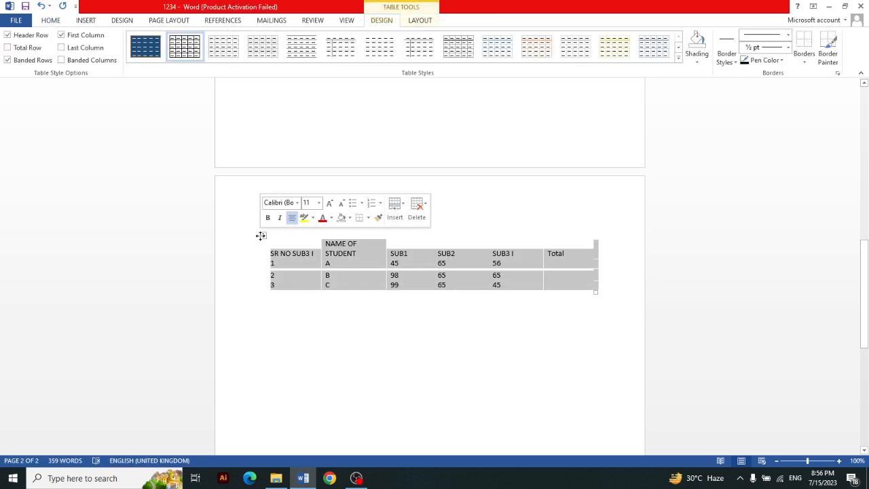
pyautogui.click(420, 21)
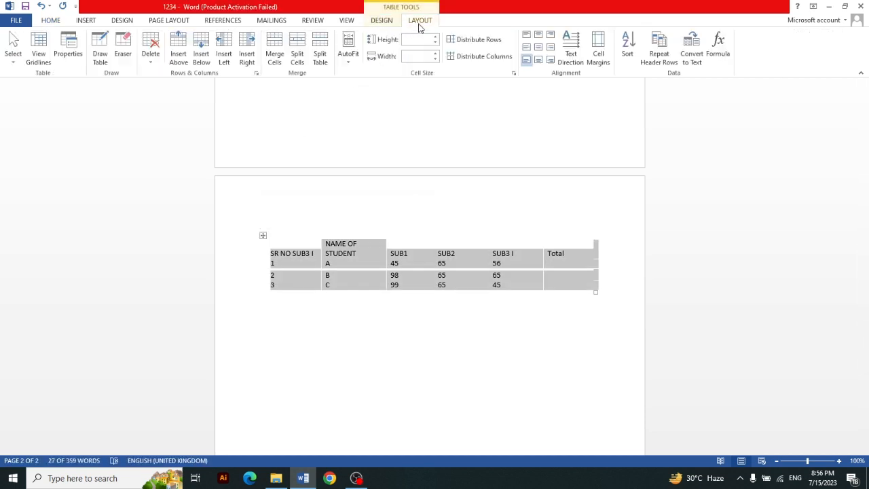
pyautogui.click(48, 47)
pyautogui.click(387, 322)
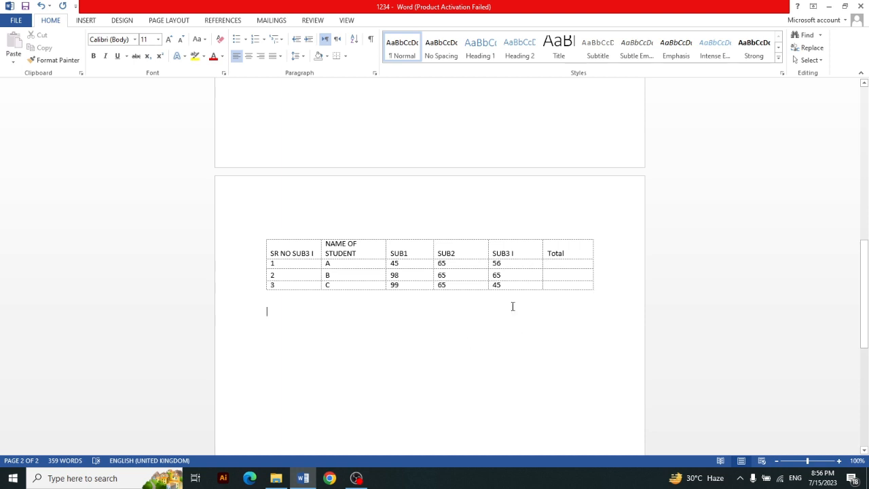
pyautogui.hotkey('ctrl', 'z')
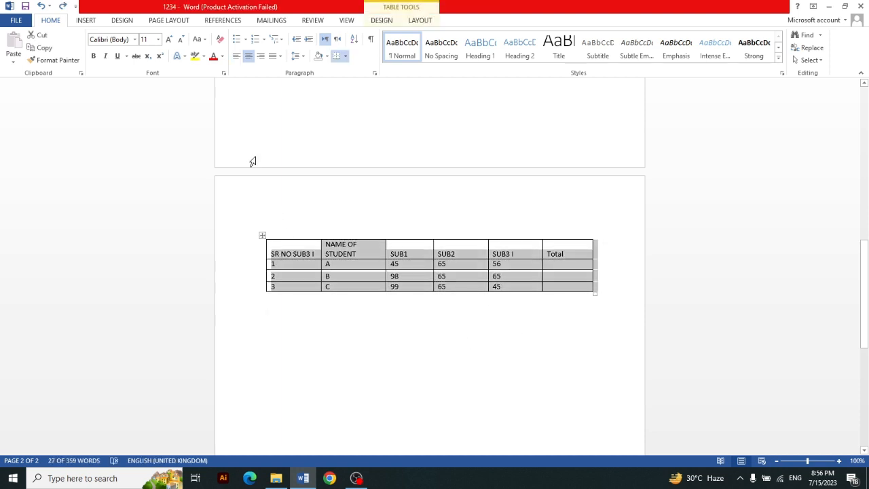
# Step: Place the cursor below the marks table and insert an Excel spreadsheet there
pyautogui.click(88, 21)
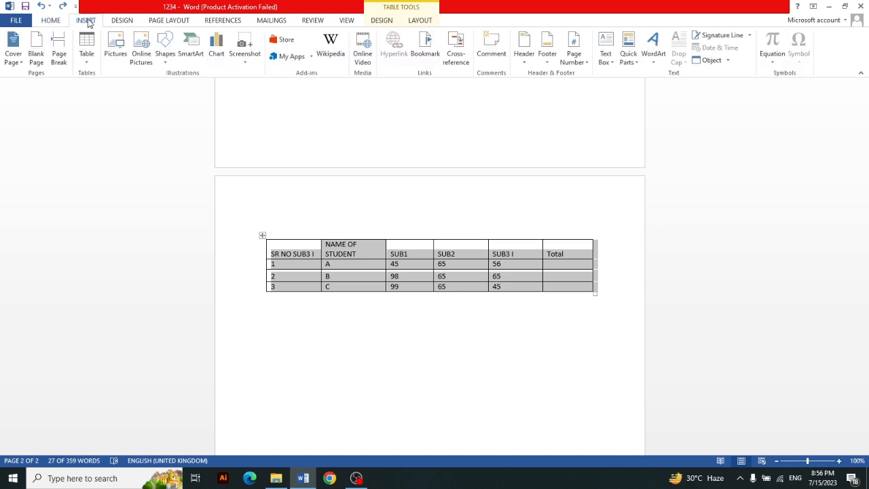
pyautogui.click(87, 62)
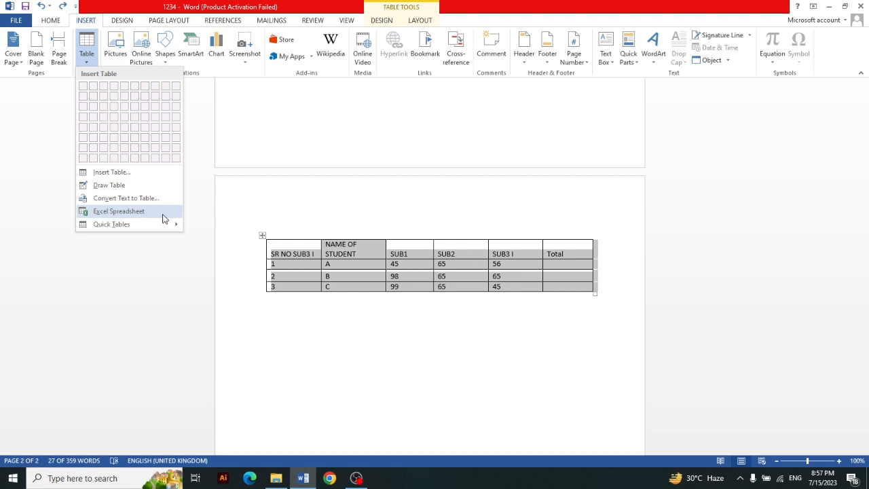
pyautogui.click(305, 319)
pyautogui.click(426, 324)
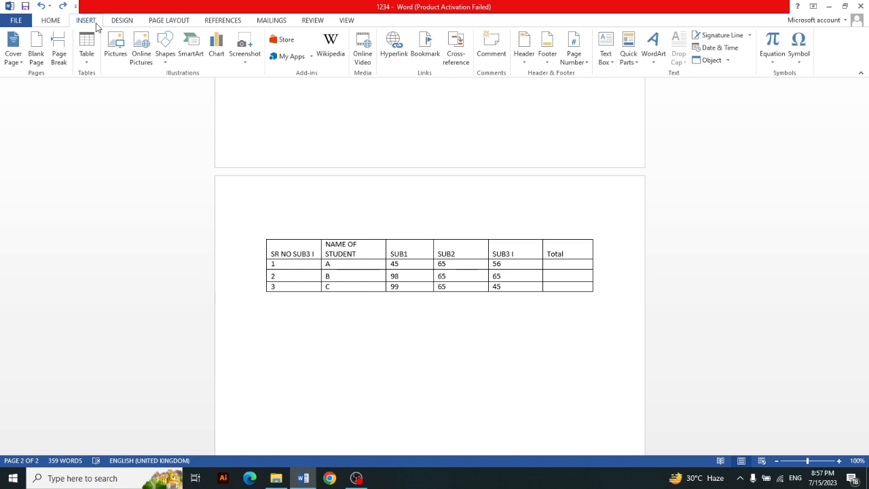
pyautogui.click(86, 46)
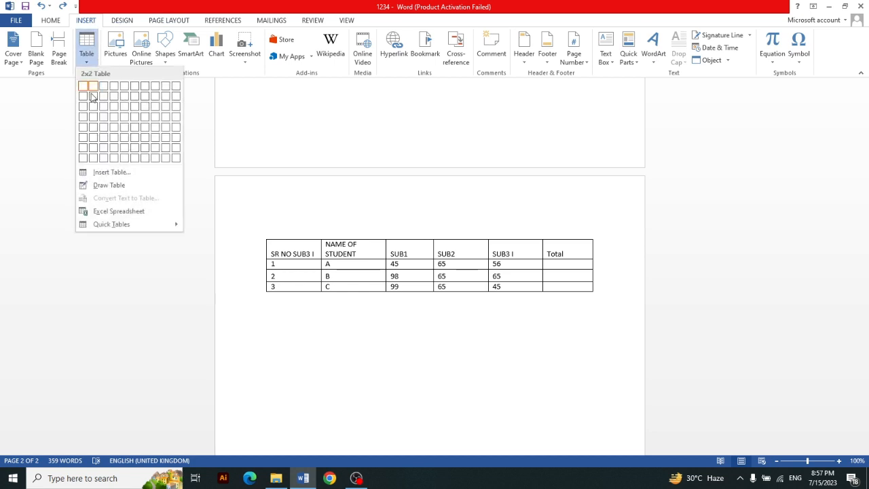
pyautogui.click(122, 212)
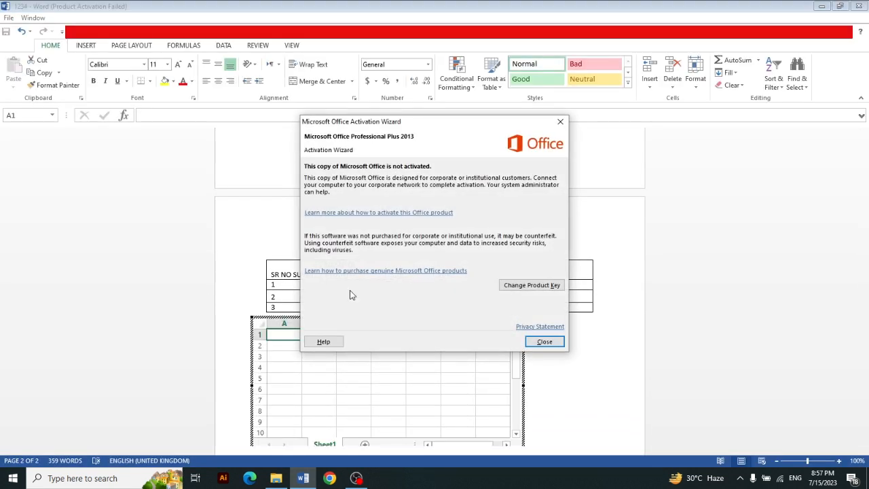
# Step: Close the Office activation notice and select cell C6, followed by cell A1, in the embedded spreadsheet
pyautogui.click(557, 342)
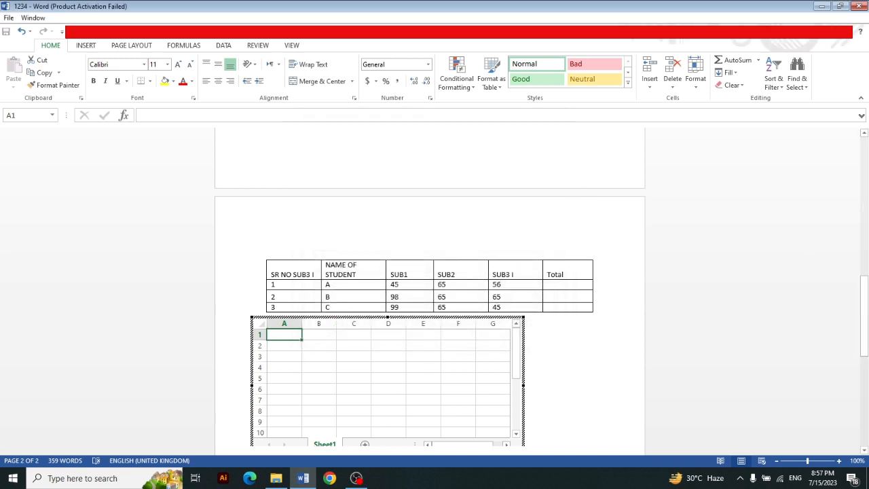
pyautogui.click(866, 303)
pyautogui.moveTo(868, 304); pyautogui.dragTo(867, 326)
pyautogui.click(370, 300)
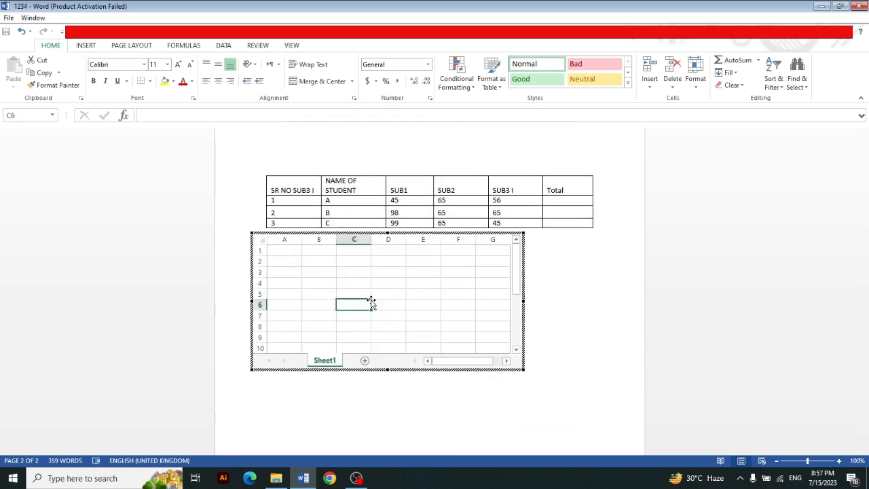
pyautogui.click(281, 250)
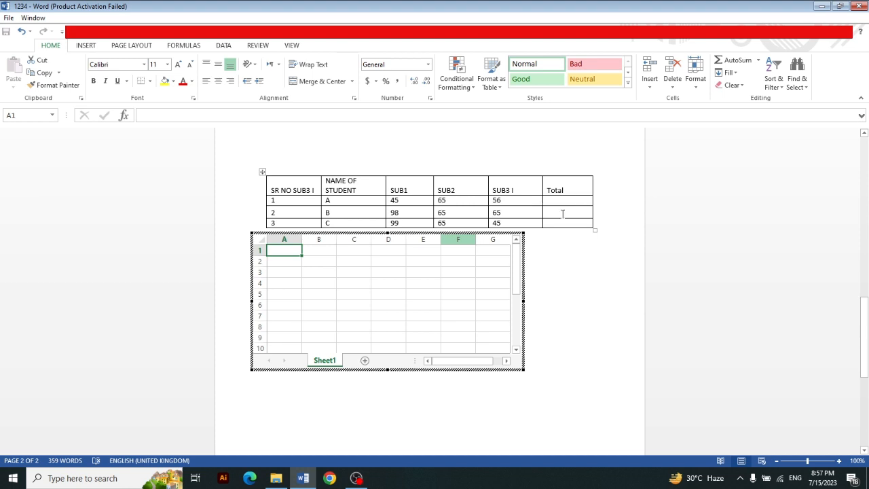
# Step: Leave spreadsheet editing and delete the embedded Excel spreadsheet below the marks table
pyautogui.click(571, 276)
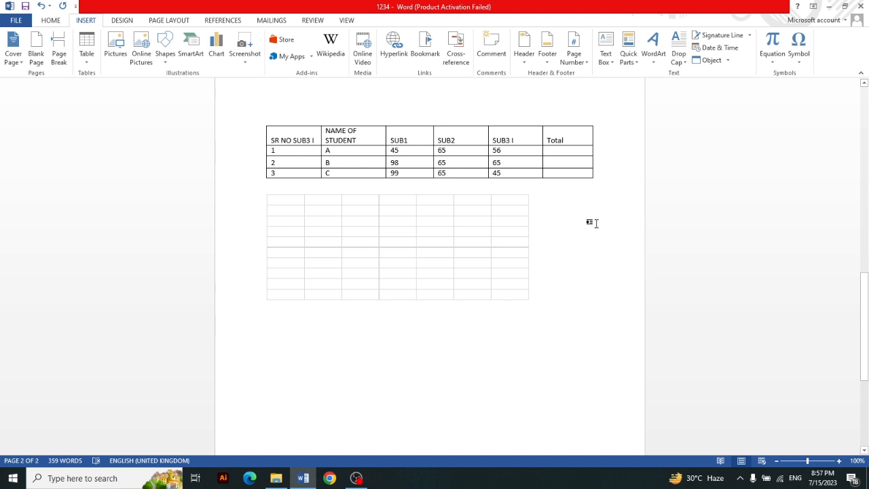
pyautogui.click(382, 229)
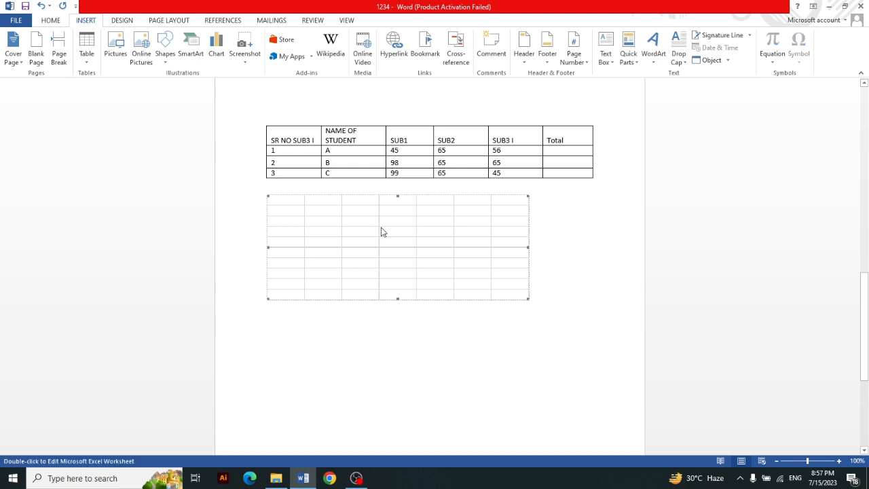
pyautogui.press('Delete')
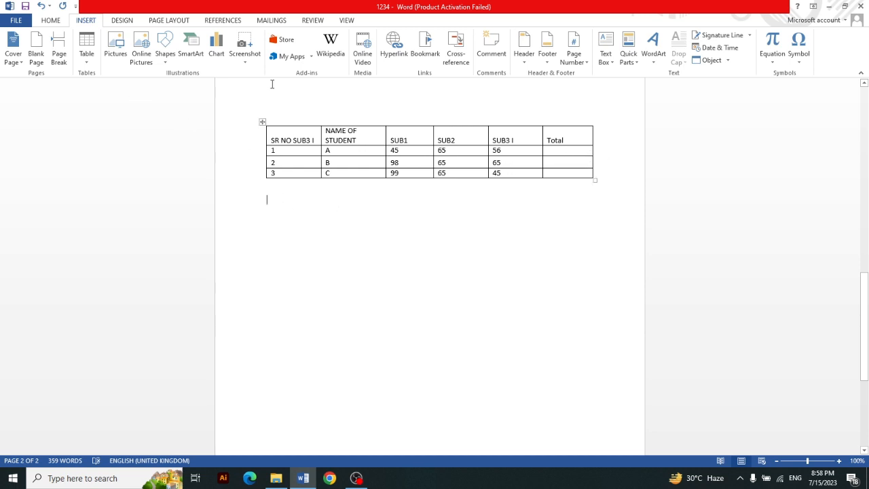
pyautogui.click(94, 60)
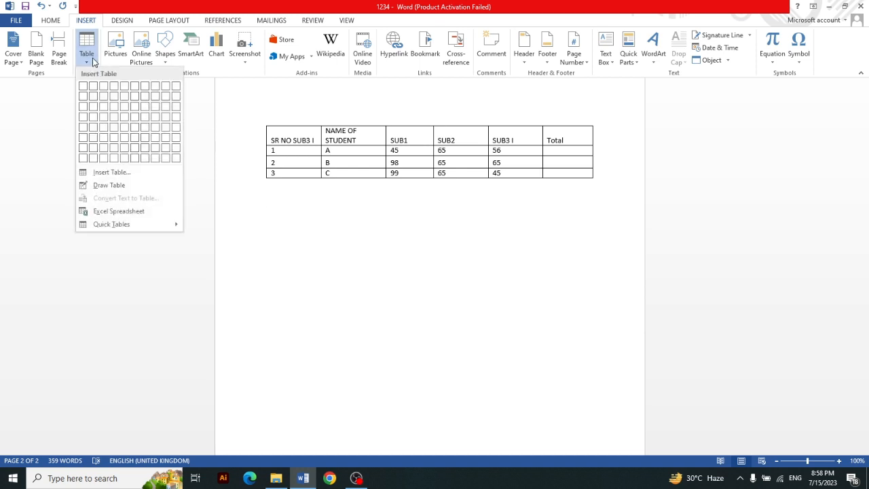
pyautogui.click(285, 127)
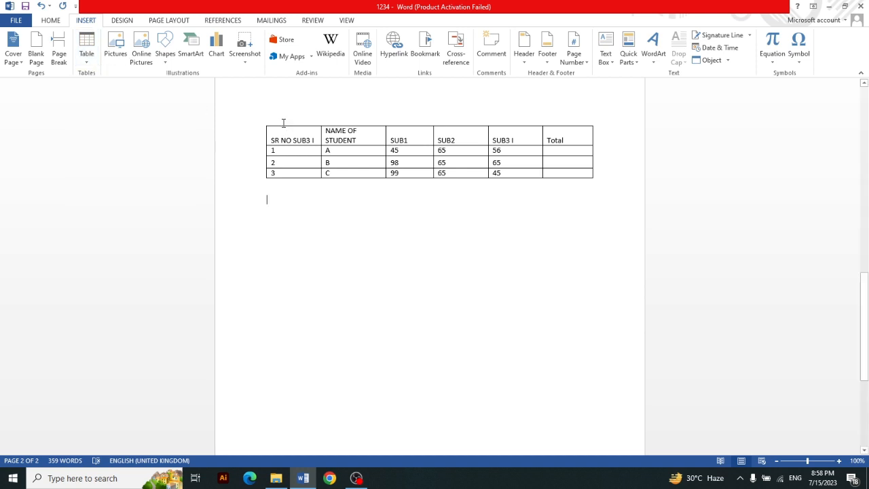
pyautogui.click(261, 123)
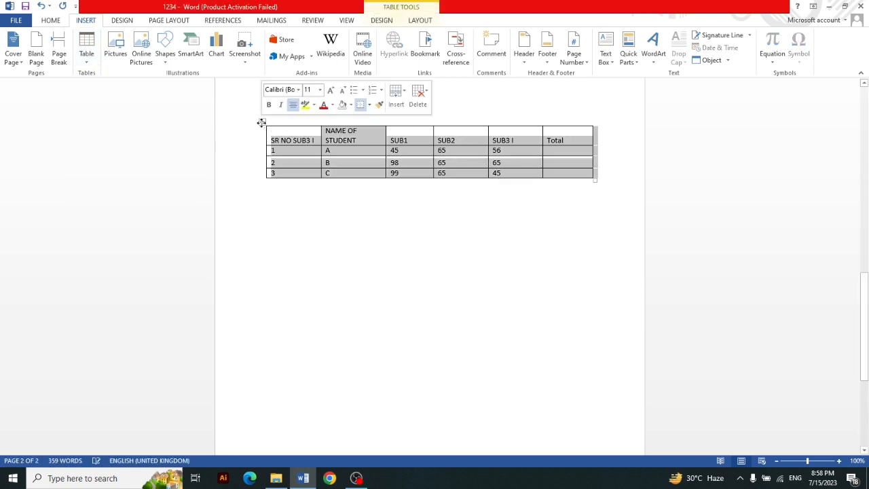
pyautogui.click(420, 21)
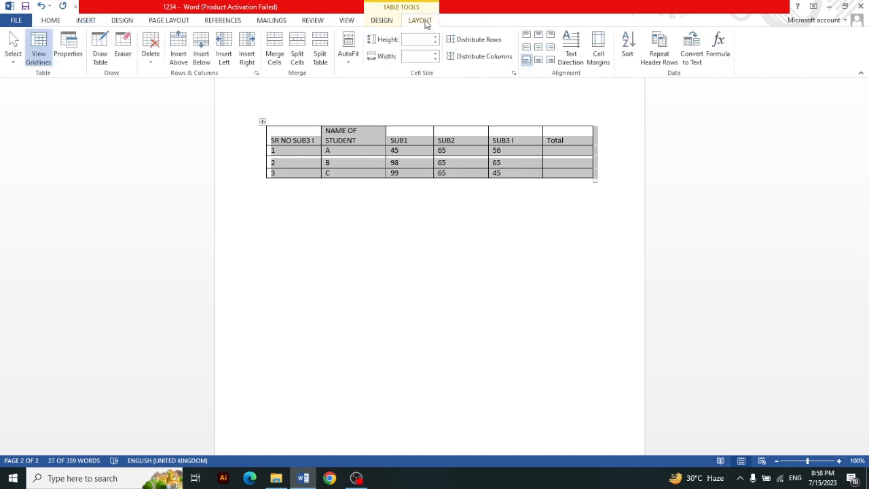
pyautogui.click(719, 58)
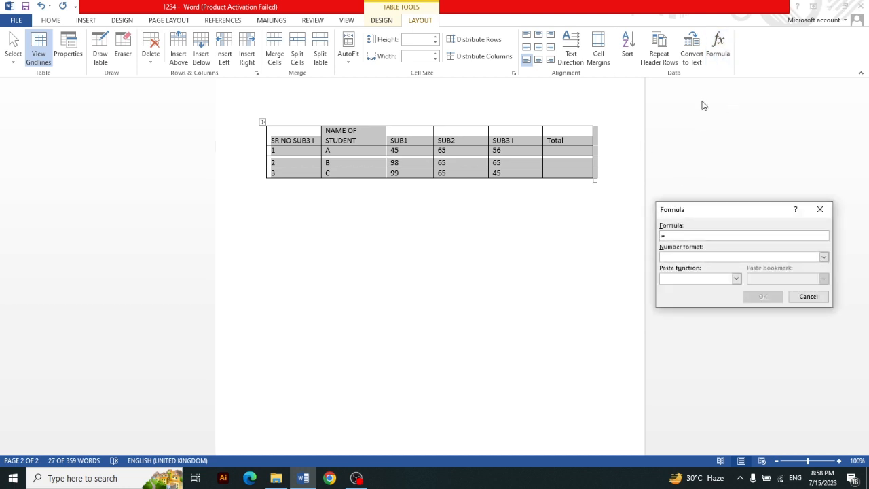
pyautogui.click(572, 158)
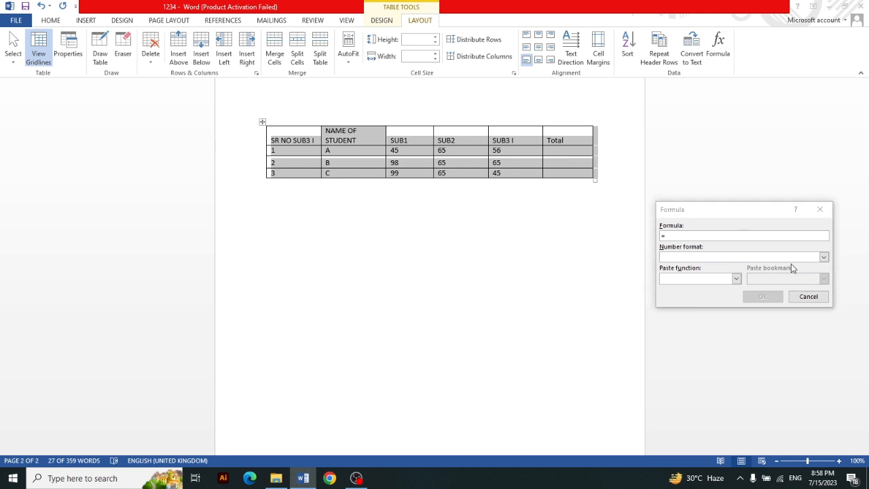
pyautogui.click(808, 296)
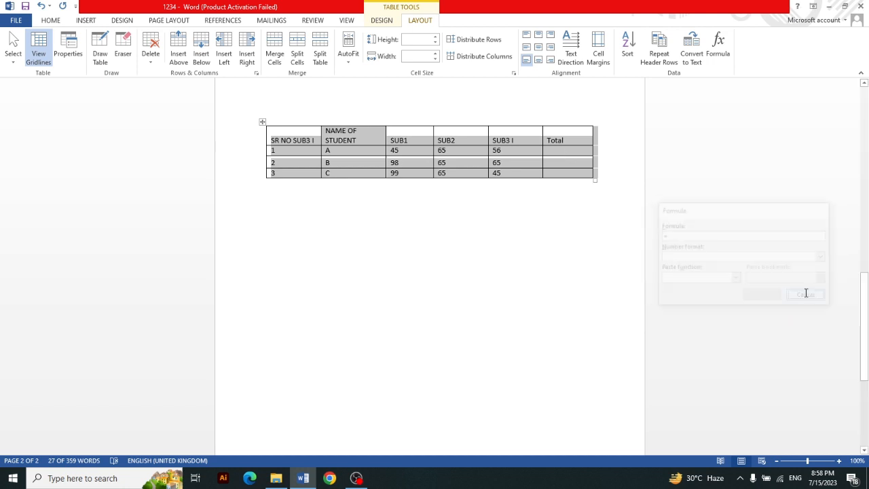
# Step: Insert the formula =SUM(LEFT) in student A's Total cell of the marks table
pyautogui.click(562, 151)
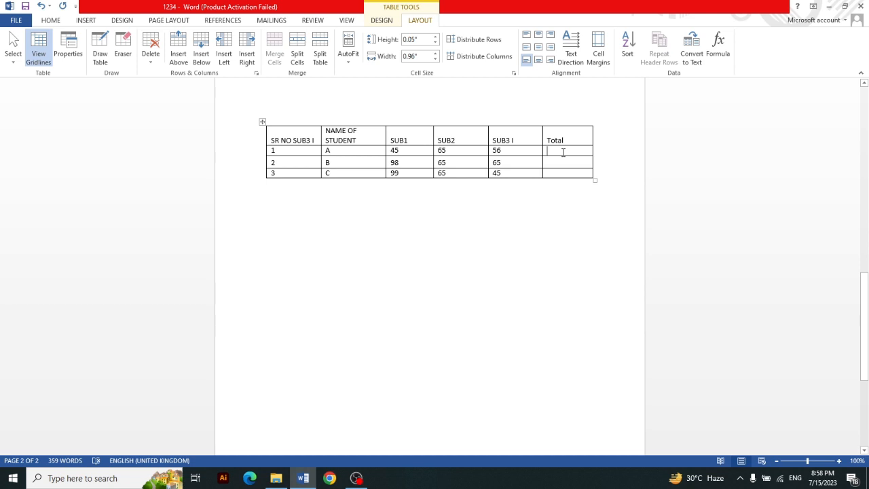
pyautogui.click(719, 53)
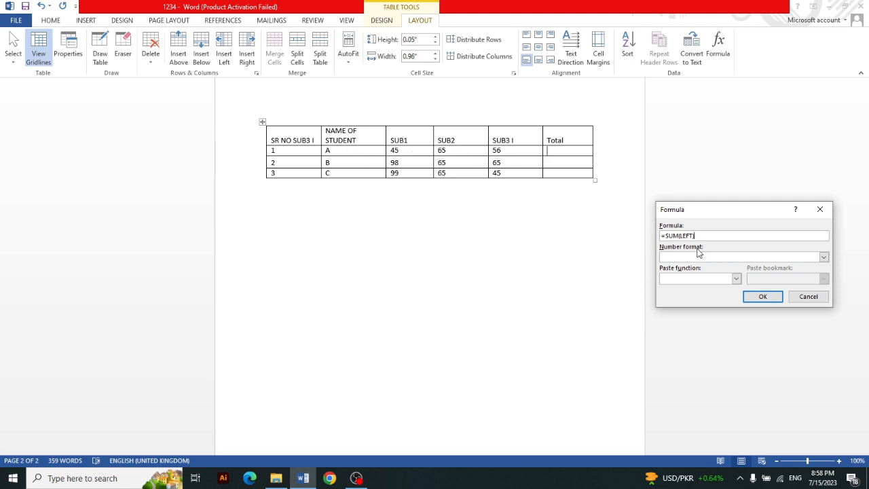
pyautogui.click(761, 297)
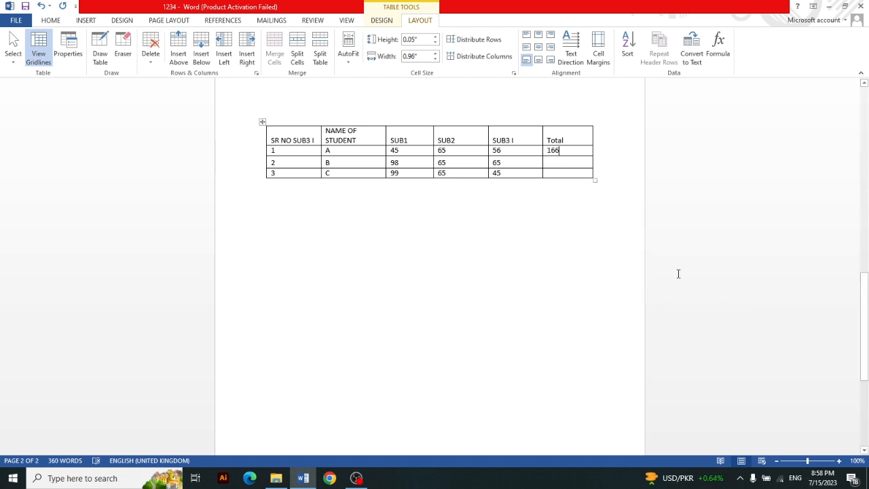
pyautogui.click(563, 161)
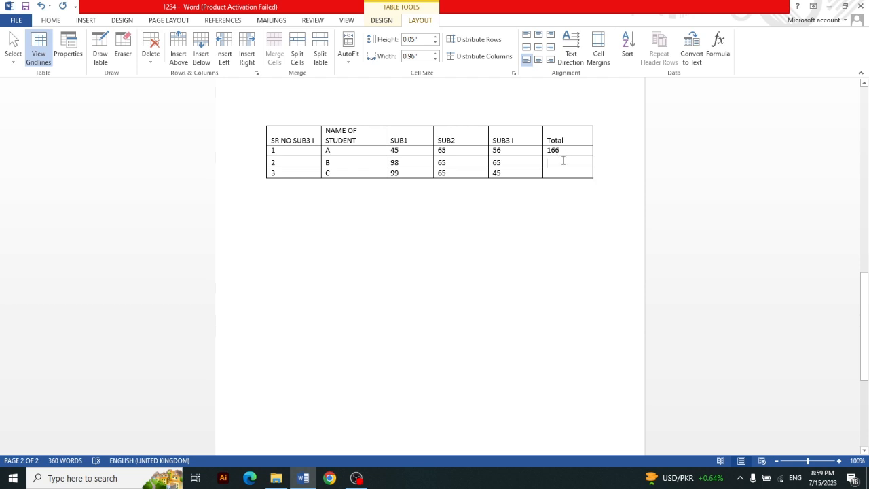
pyautogui.click(720, 45)
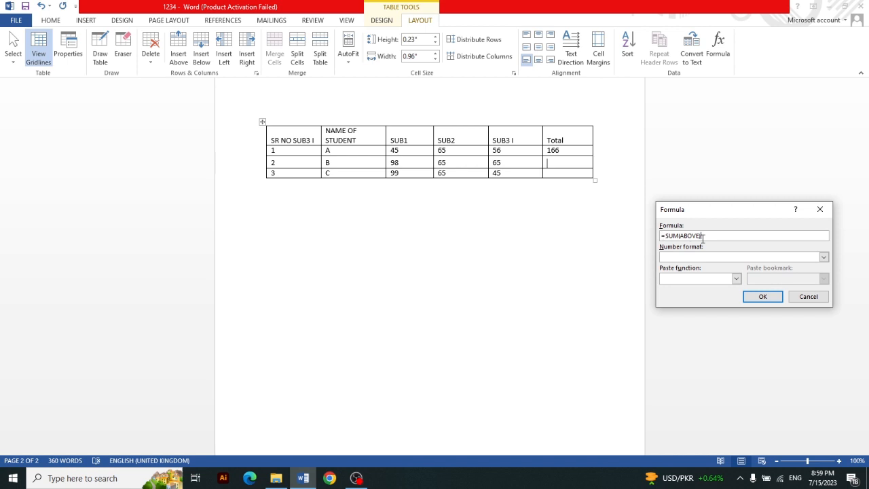
pyautogui.press('BackSpace')
pyautogui.moveTo(702, 236); pyautogui.dragTo(684, 235)
pyautogui.press('BackSpace')
pyautogui.click(812, 299)
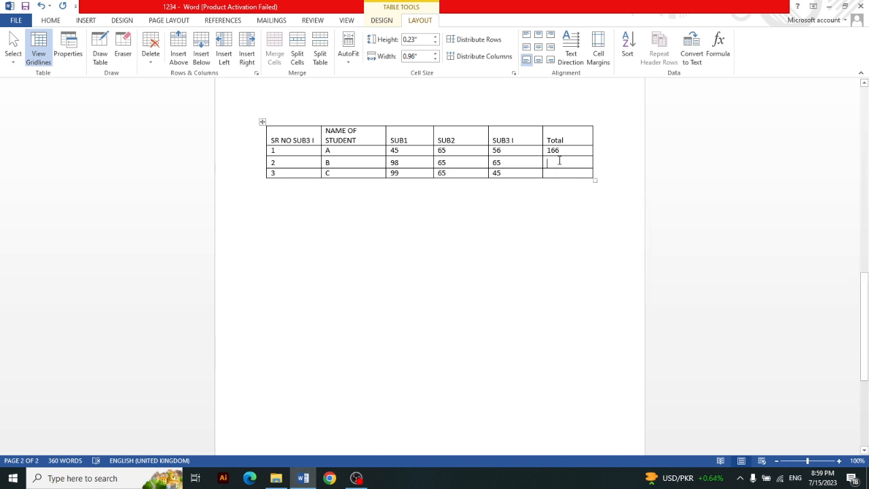
# Step: Undo student A's total and insert the formula =SUM(LEFT) in student C's Total cell
pyautogui.hotkey('ctrl', 'z')
pyautogui.click(568, 175)
pyautogui.click(717, 42)
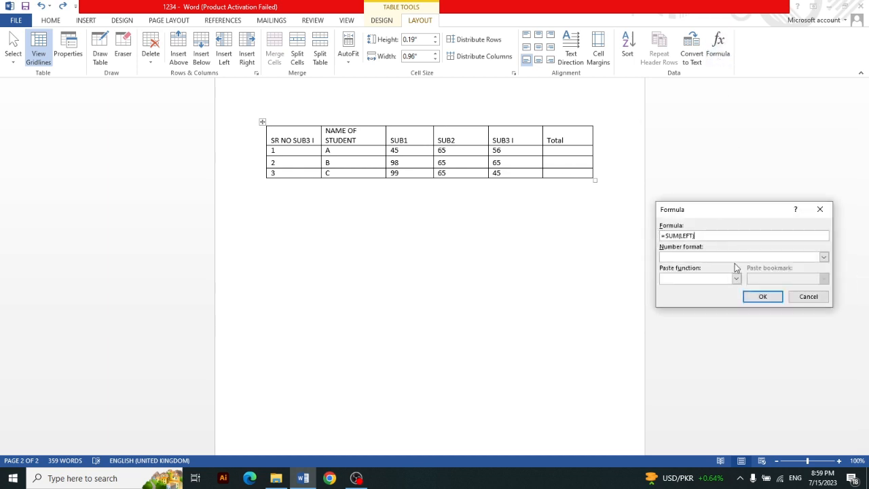
pyautogui.click(774, 301)
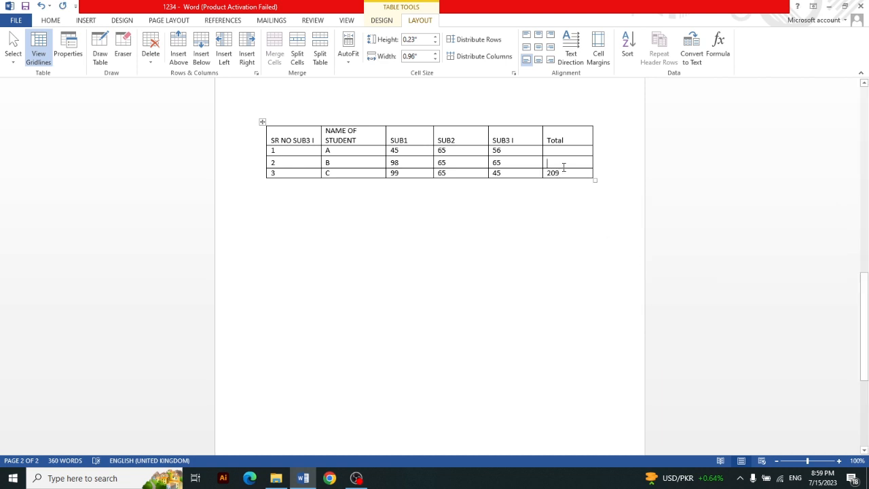
# Step: Insert the formula =SUM(LEFT) in the Total cells of student B and student A, working upward
pyautogui.click(717, 42)
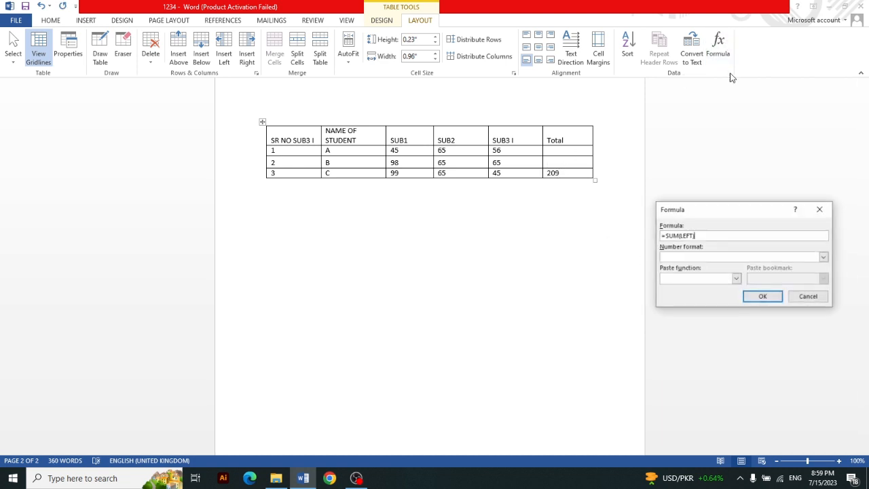
pyautogui.click(778, 300)
pyautogui.click(577, 150)
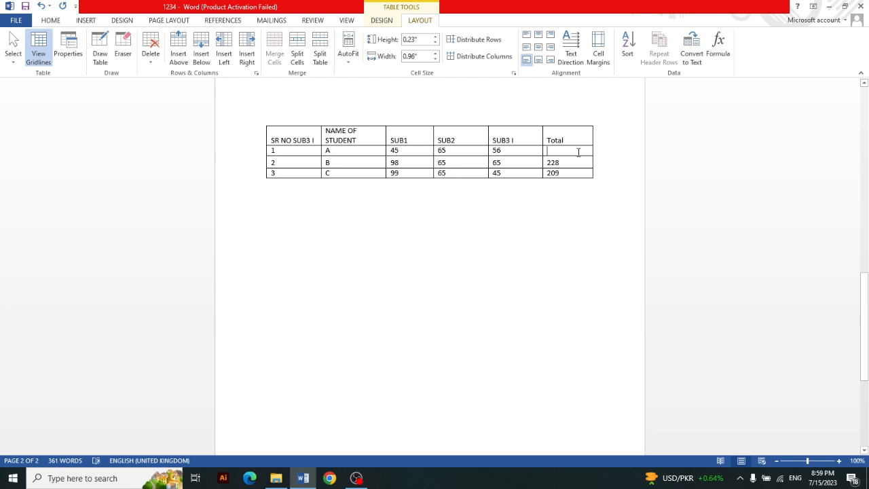
pyautogui.click(716, 55)
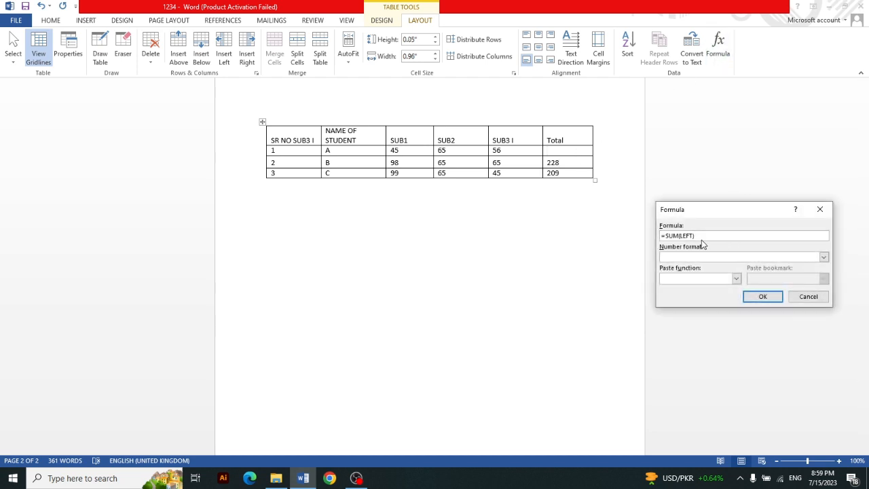
pyautogui.click(763, 297)
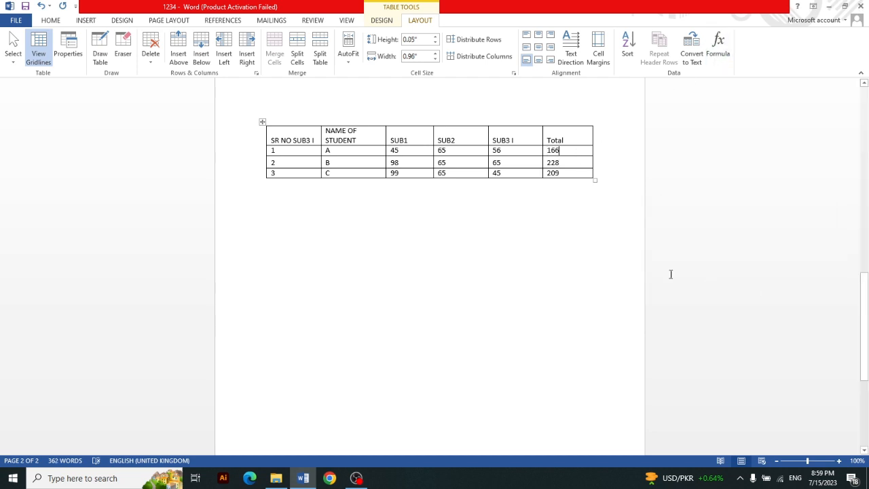
# Step: Undo the three formula insertions to clear the marks table's Total column
pyautogui.hotkey('ctrl', 'z')
pyautogui.hotkey('ctrl', 'z')
pyautogui.hotkey('ctrl', 'z')
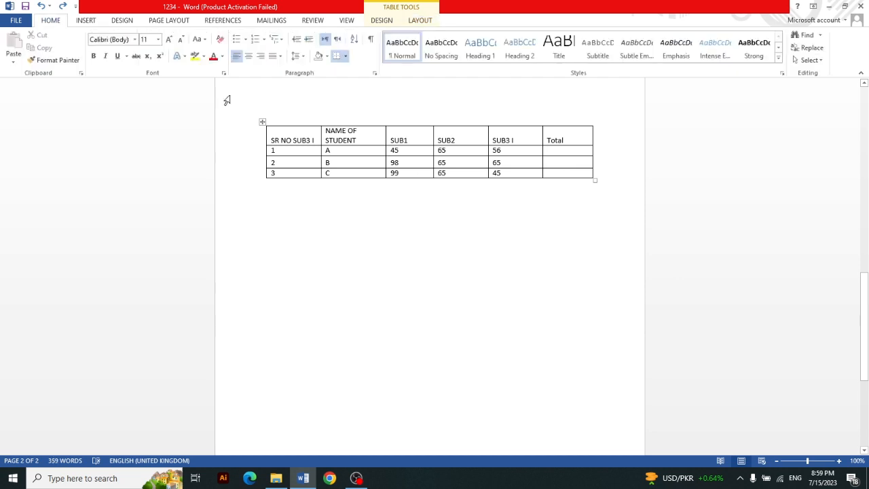
# Step: Insert the CED Engineering Academy picture from Downloads into student C's Total cell, and remove it again
pyautogui.click(85, 21)
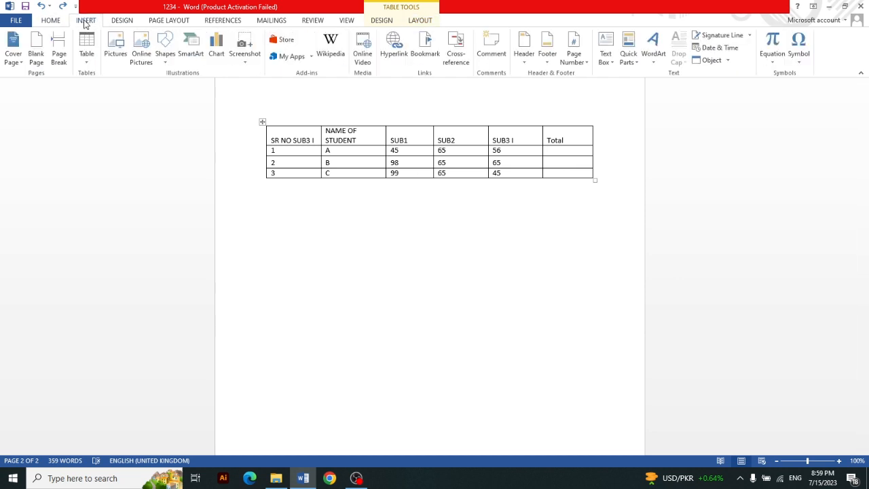
pyautogui.click(116, 54)
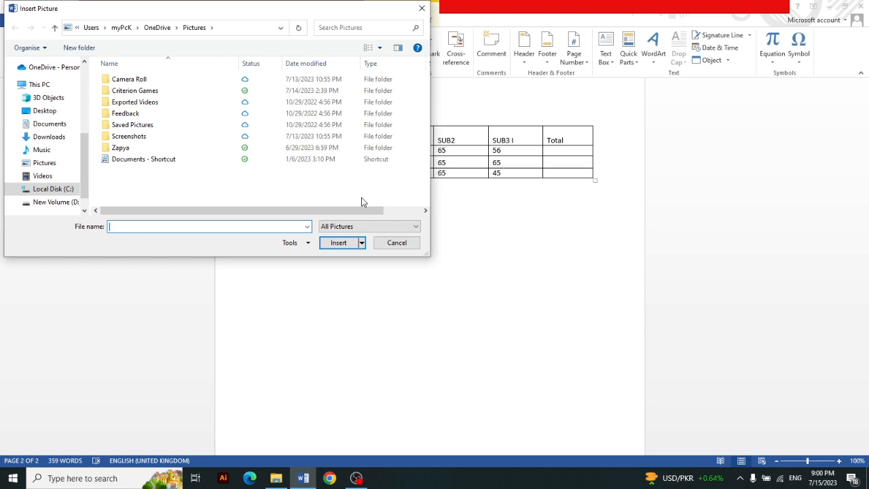
pyautogui.click(48, 139)
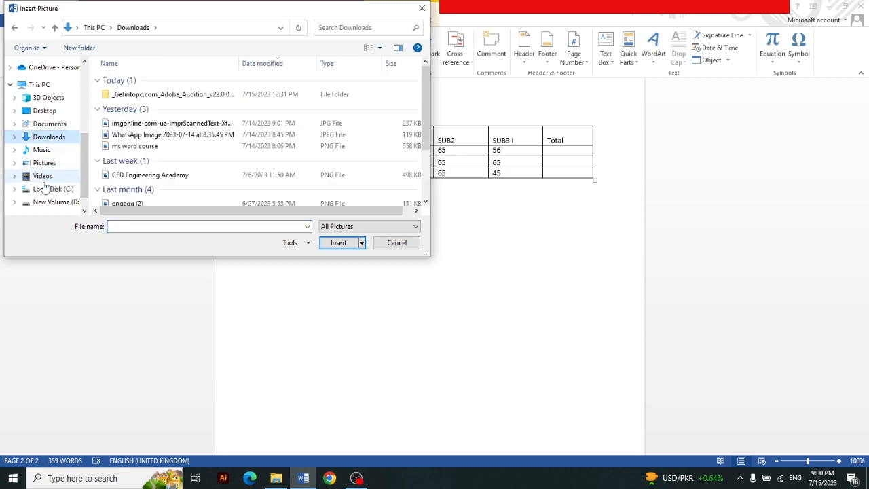
pyautogui.click(166, 175)
pyautogui.click(332, 243)
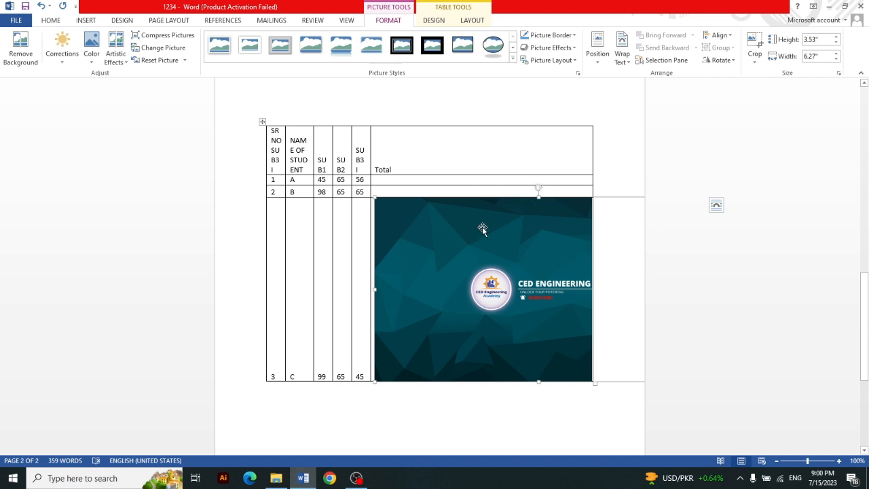
pyautogui.press('Delete')
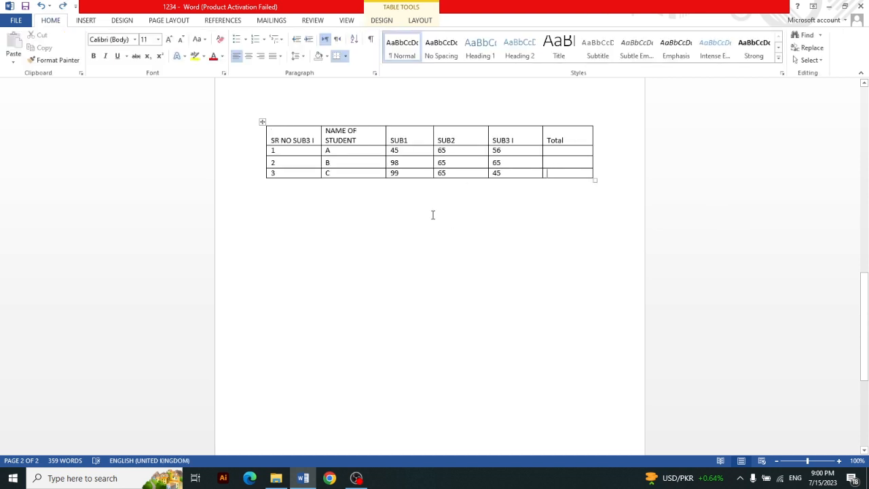
# Step: Place the cursor below the marks table and insert the CED Engineering Academy picture from Downloads there
pyautogui.click(335, 204)
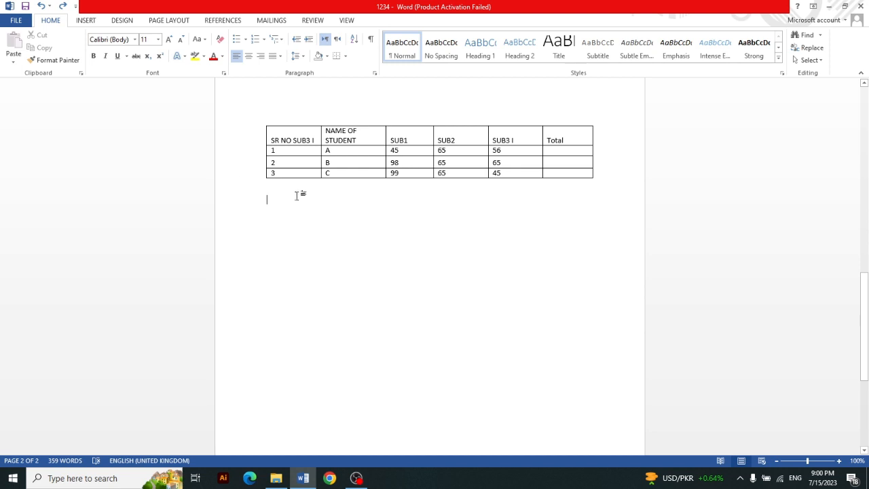
pyautogui.click(87, 21)
pyautogui.click(116, 49)
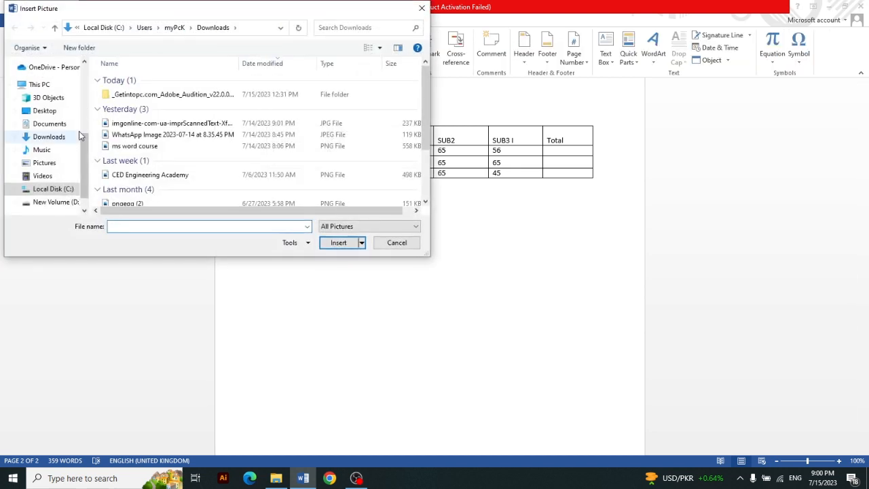
pyautogui.click(149, 174)
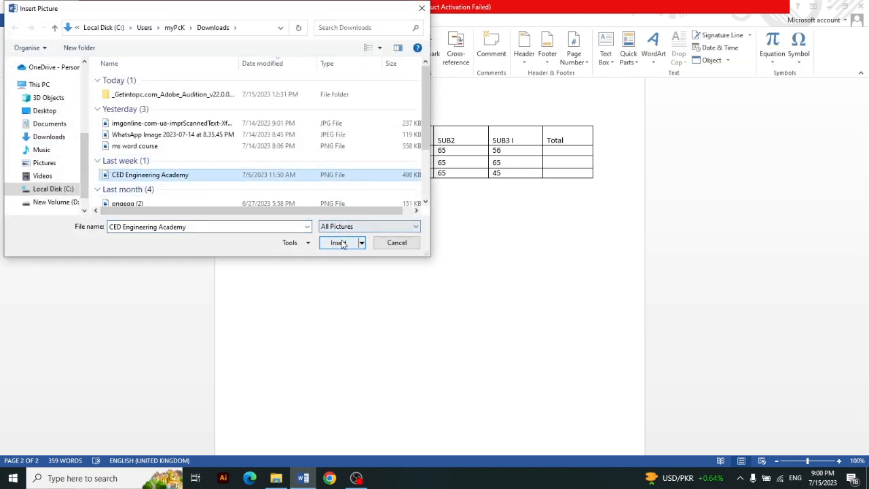
pyautogui.click(338, 242)
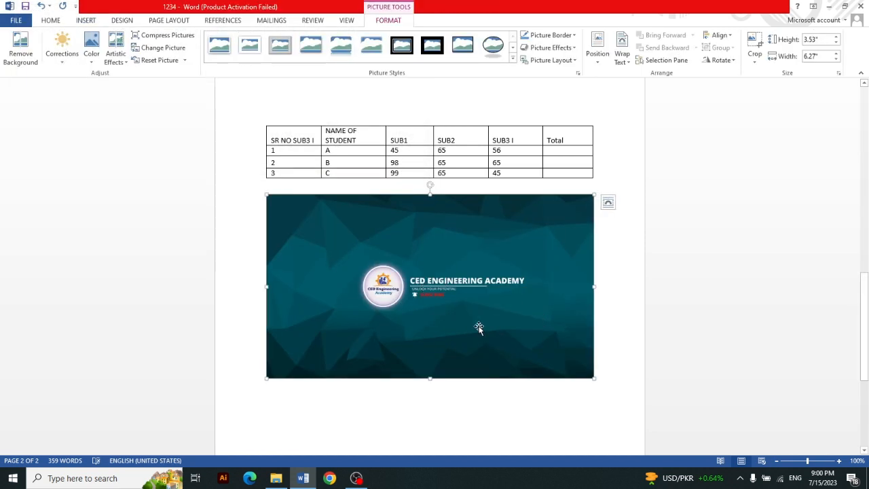
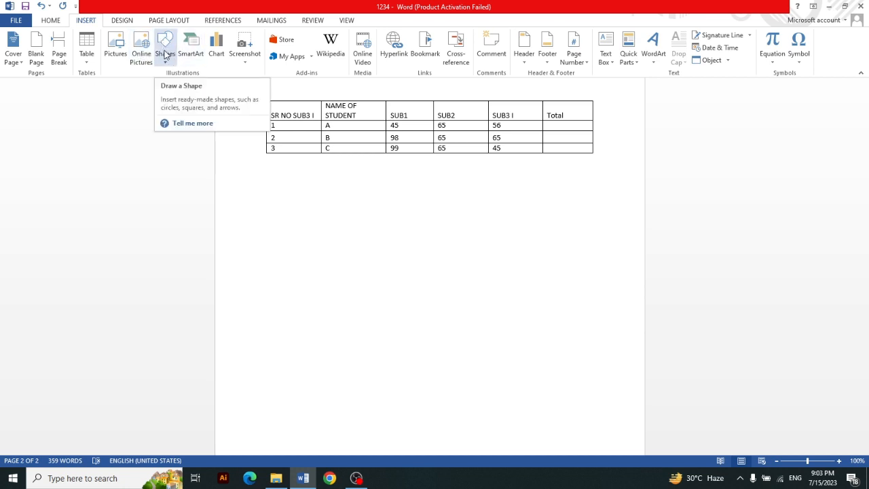
# Step: Draw an oval callout about 2.41" high and 4.05" wide below the marks table, and undo it
pyautogui.click(165, 57)
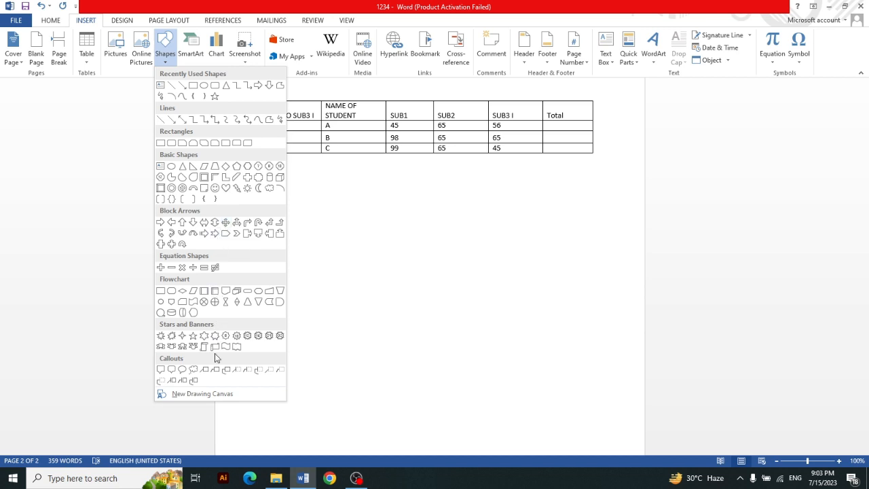
pyautogui.click(182, 369)
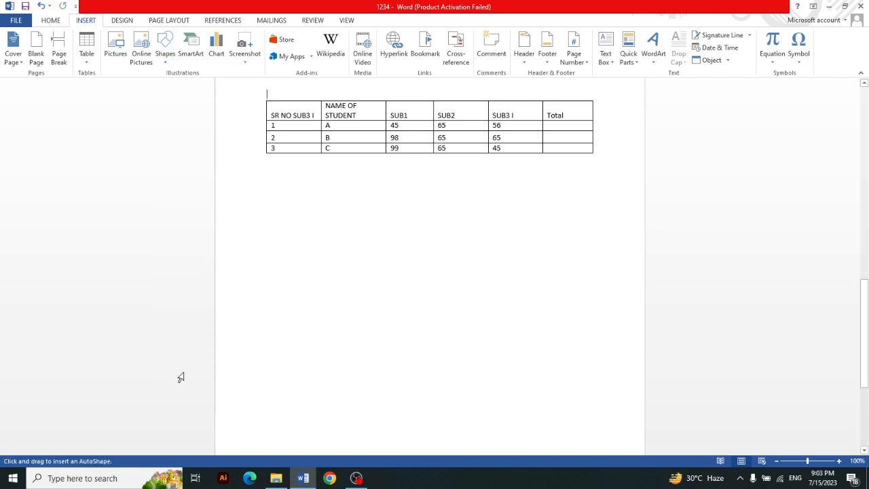
pyautogui.moveTo(353, 204)
pyautogui.mouseDown()
pyautogui.moveTo(509, 313)
pyautogui.moveTo(564, 331)
pyautogui.mouseUp()
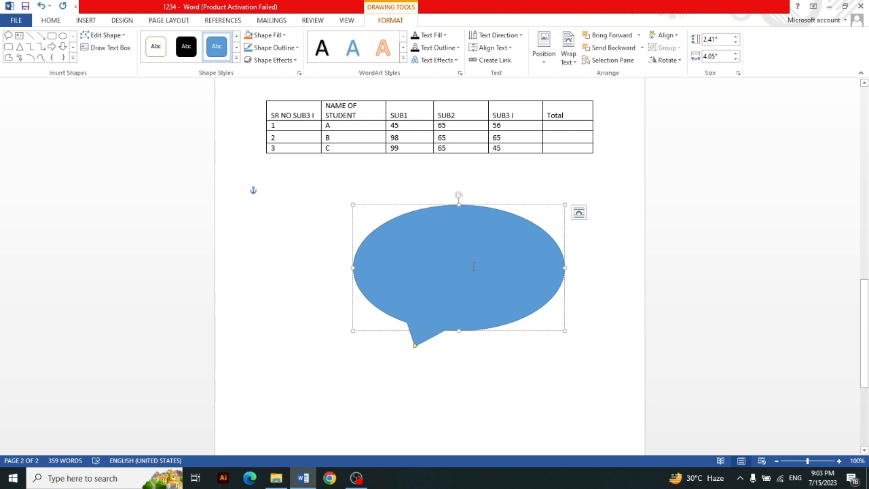
pyautogui.hotkey('ctrl', 'z')
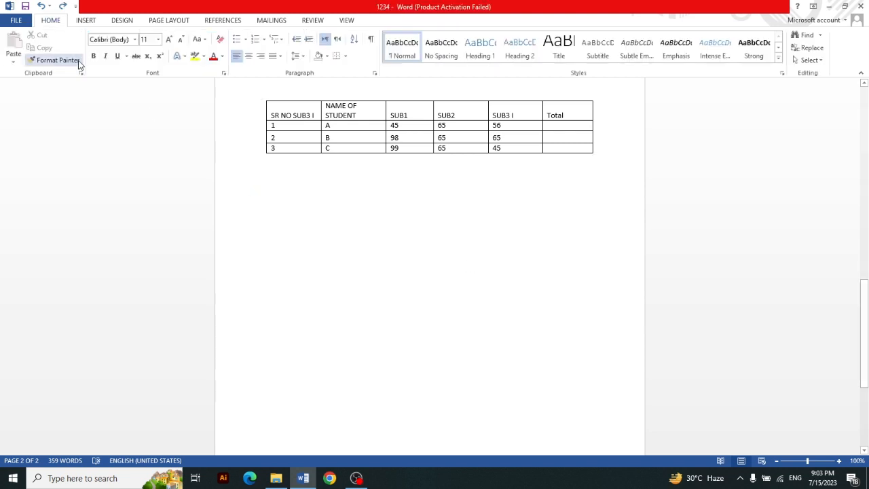
pyautogui.click(80, 23)
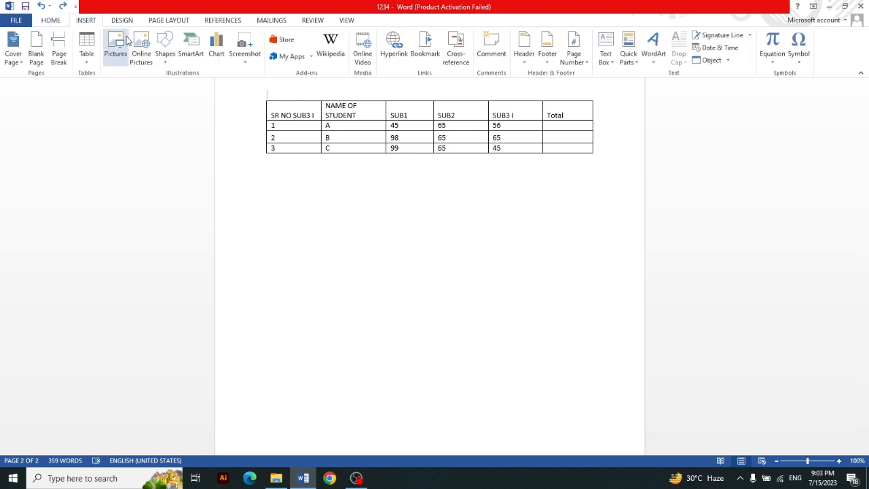
pyautogui.click(164, 49)
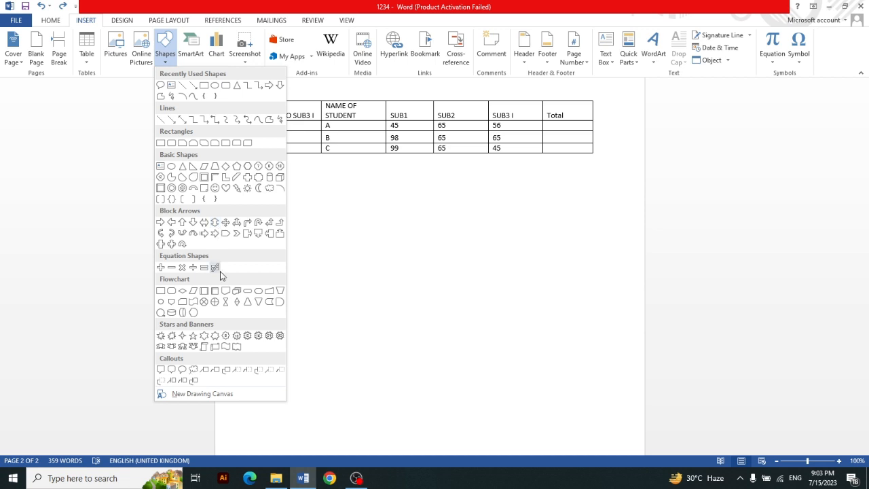
pyautogui.click(168, 60)
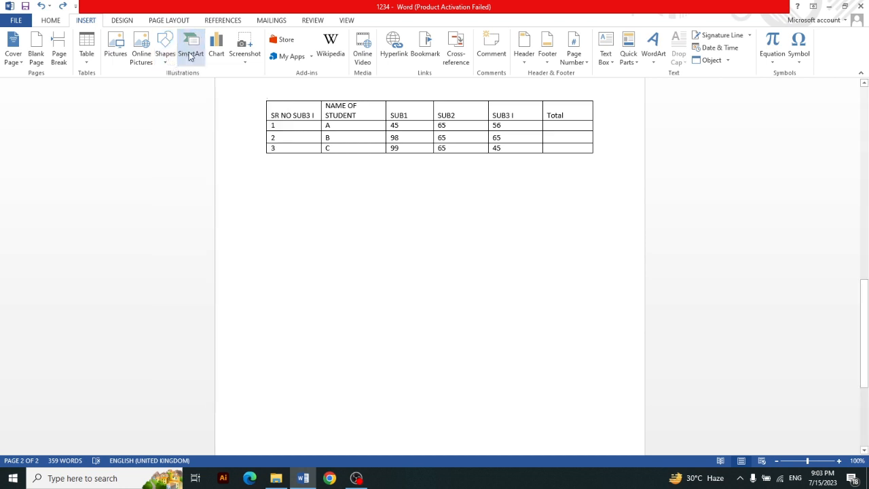
# Step: Insert an Alternating Hexagons SmartArt graphic below the marks table, and undo the insertion
pyautogui.click(192, 53)
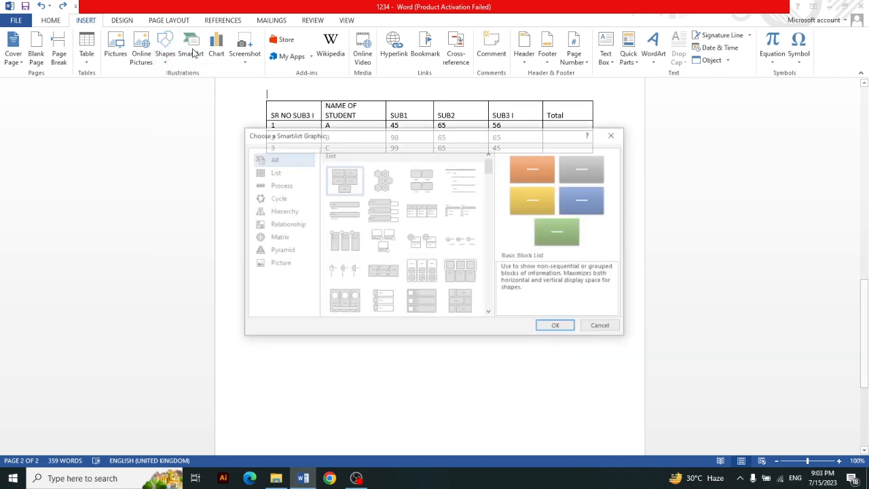
pyautogui.press('Escape')
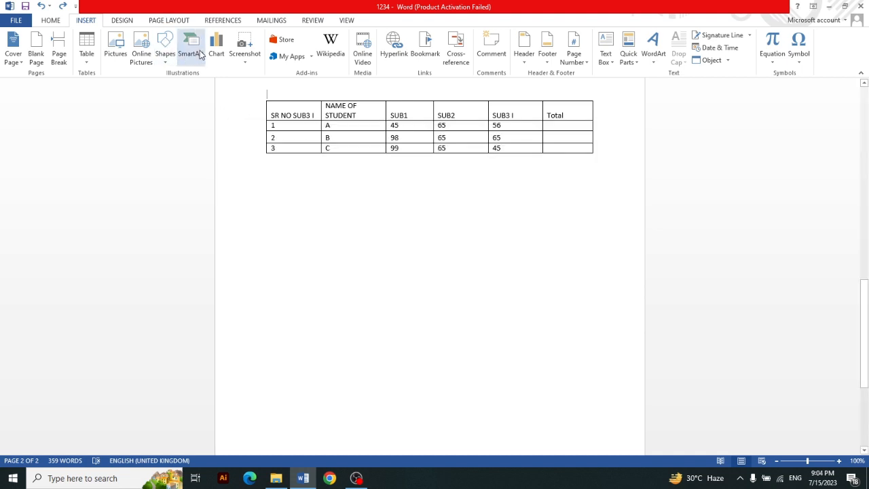
pyautogui.click(200, 54)
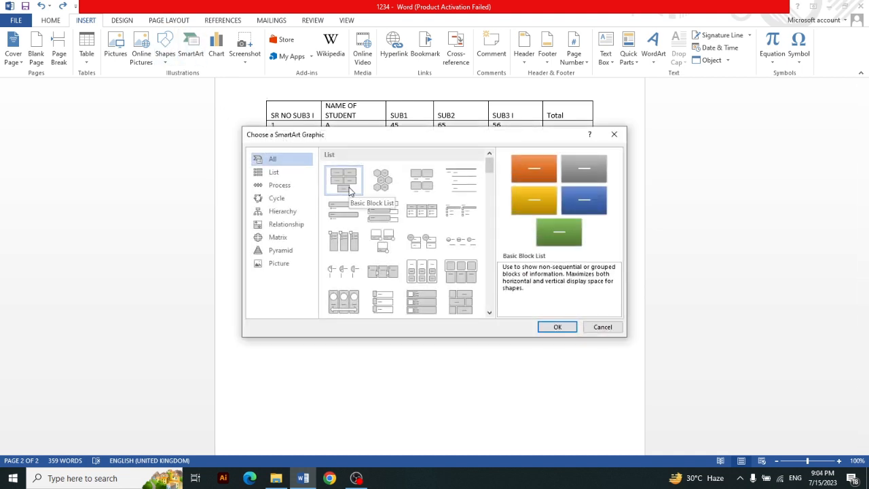
pyautogui.click(382, 193)
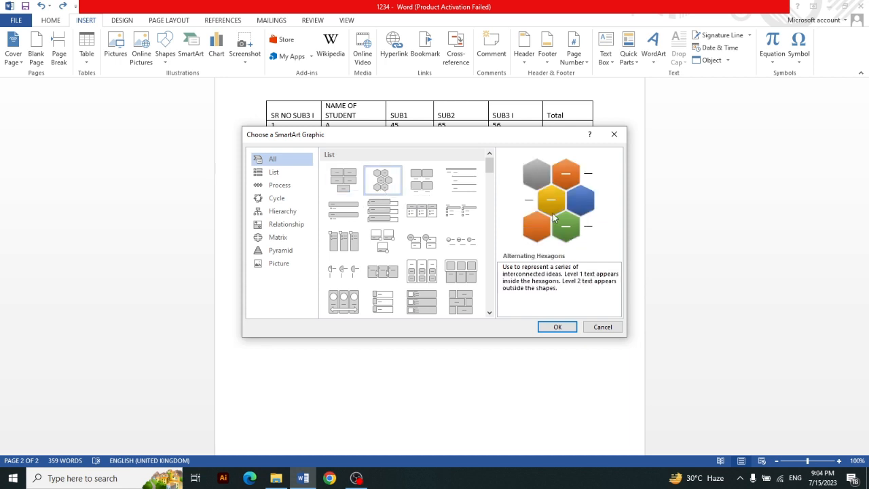
pyautogui.click(557, 327)
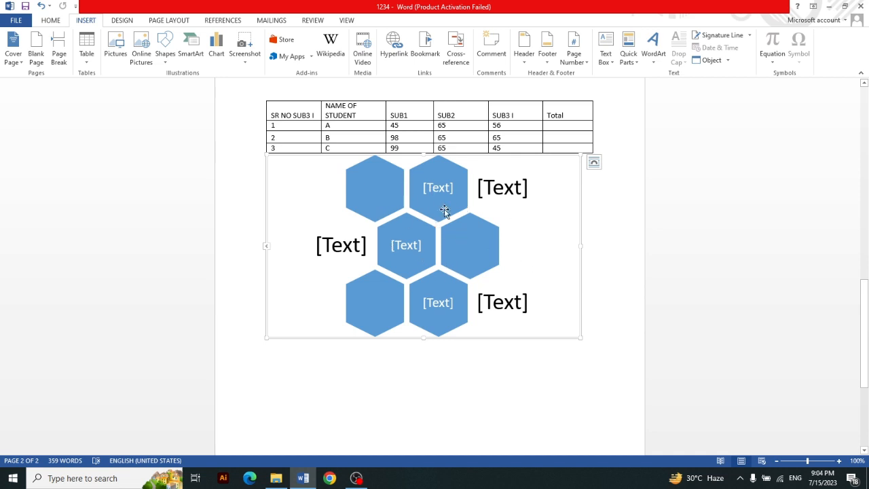
pyautogui.hotkey('ctrl', 'z')
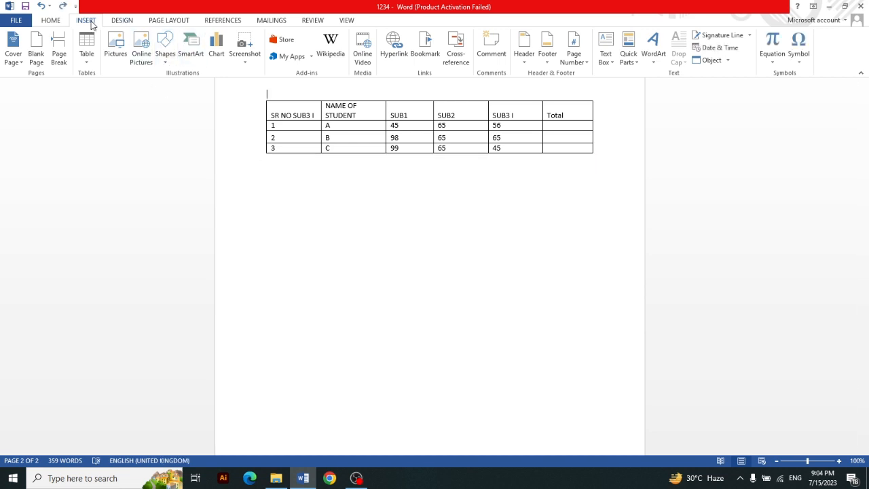
# Step: Browse the Process SmartArt layouts and insert a Continuous Block Process graphic below the marks table
pyautogui.click(191, 48)
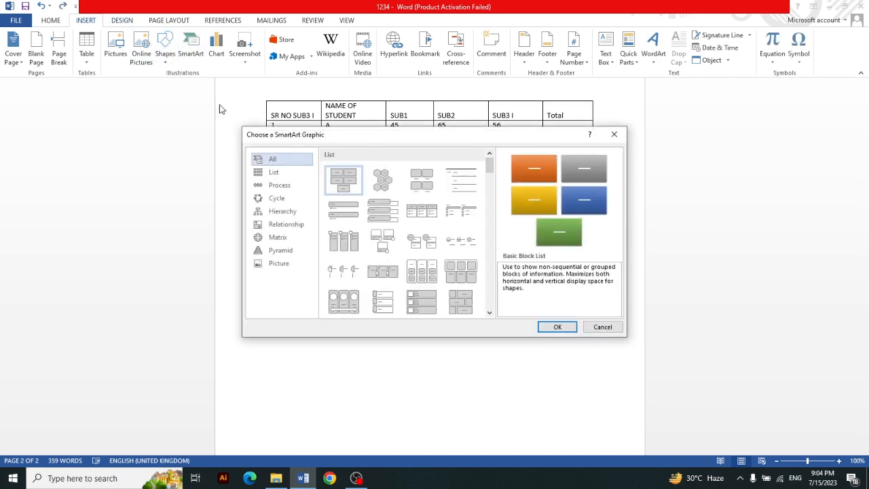
pyautogui.click(284, 173)
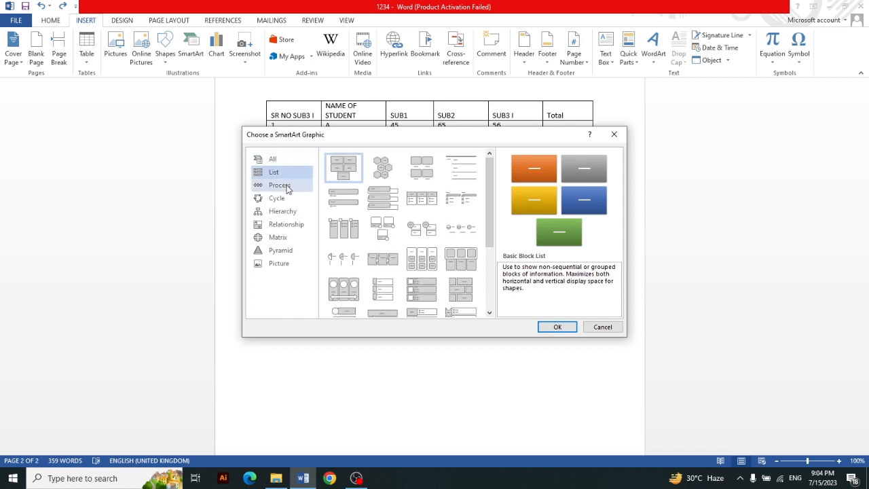
pyautogui.click(293, 188)
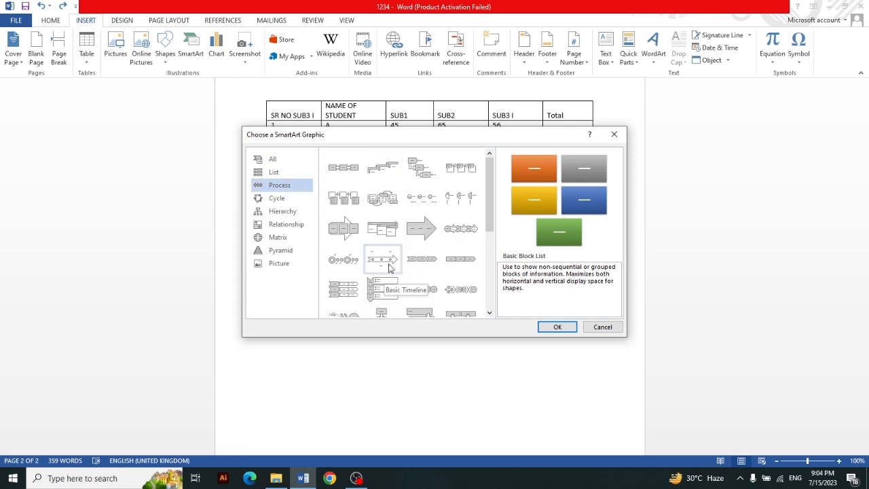
pyautogui.click(344, 259)
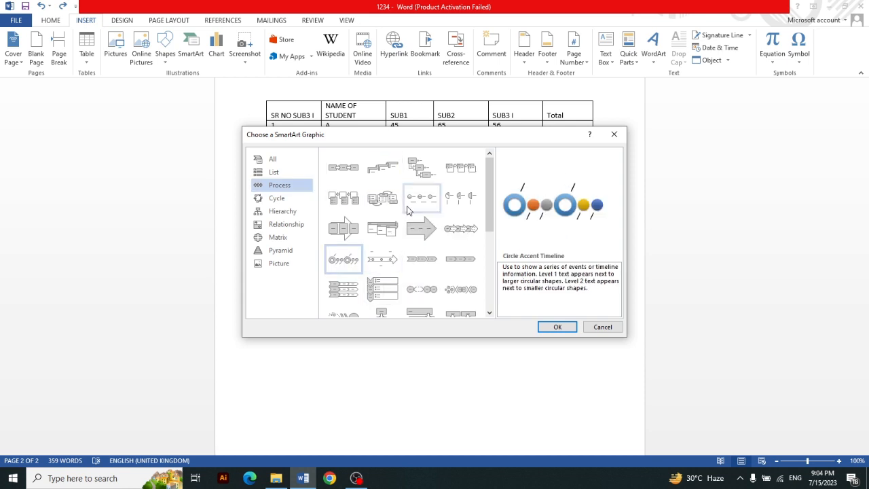
pyautogui.click(422, 231)
pyautogui.click(389, 233)
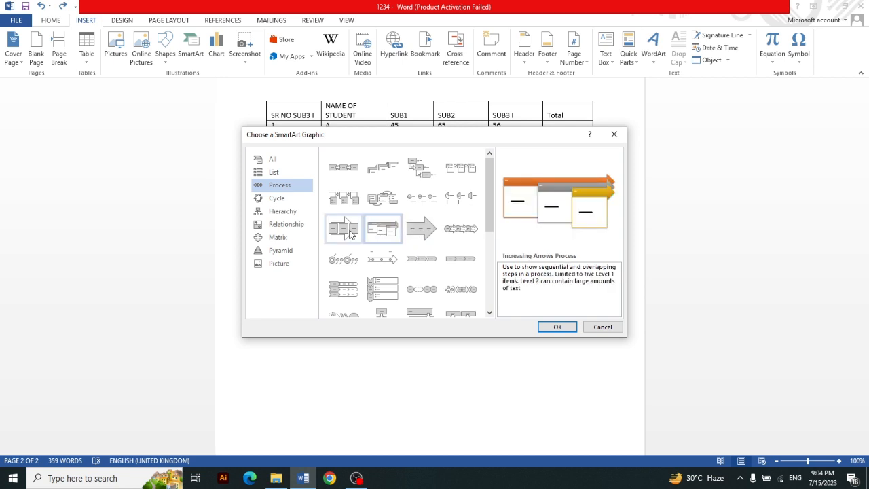
pyautogui.click(350, 233)
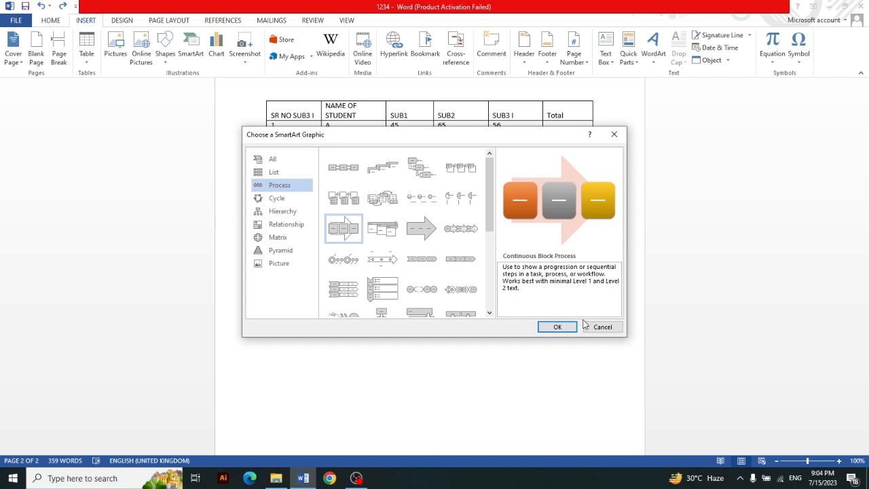
pyautogui.click(557, 326)
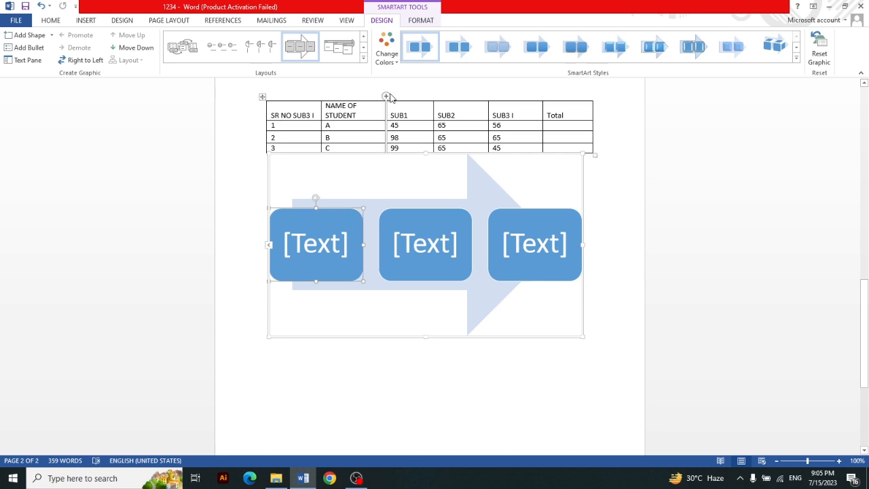
# Step: Preview the SmartArt graphic's color variations without changing them, and apply the last tilted 3-D style to the graphic
pyautogui.click(391, 67)
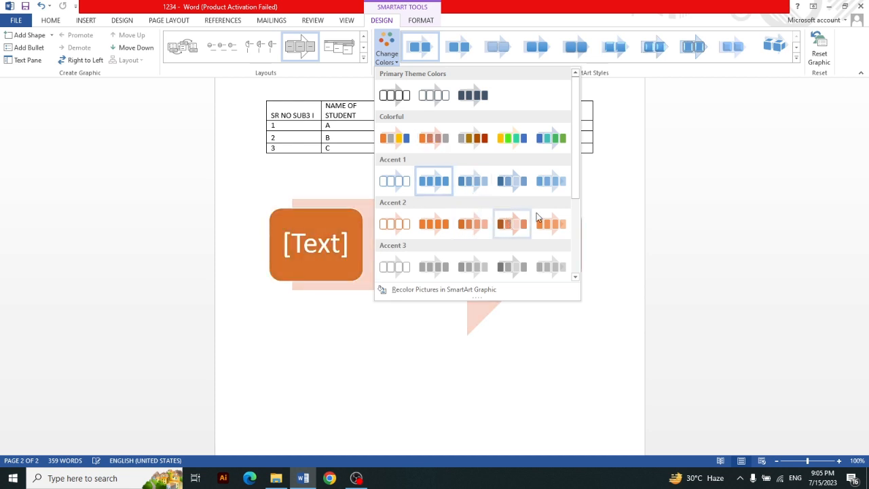
pyautogui.click(596, 190)
pyautogui.click(795, 58)
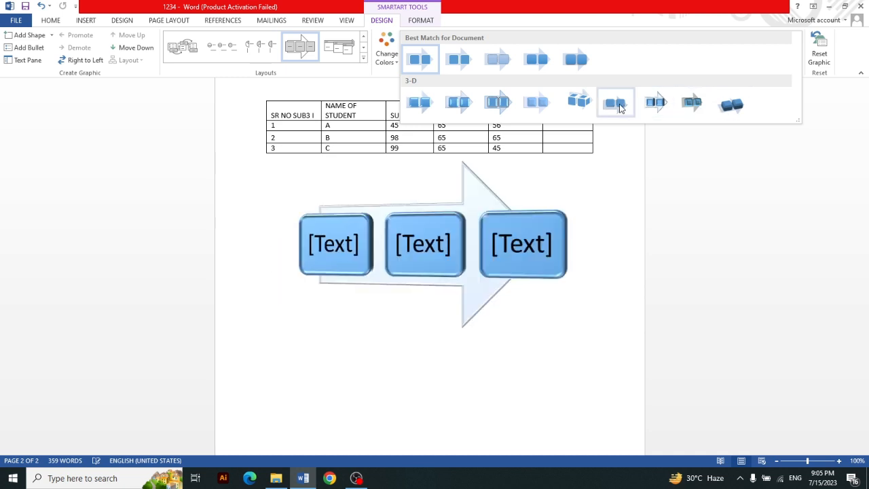
pyautogui.click(738, 103)
pyautogui.click(493, 364)
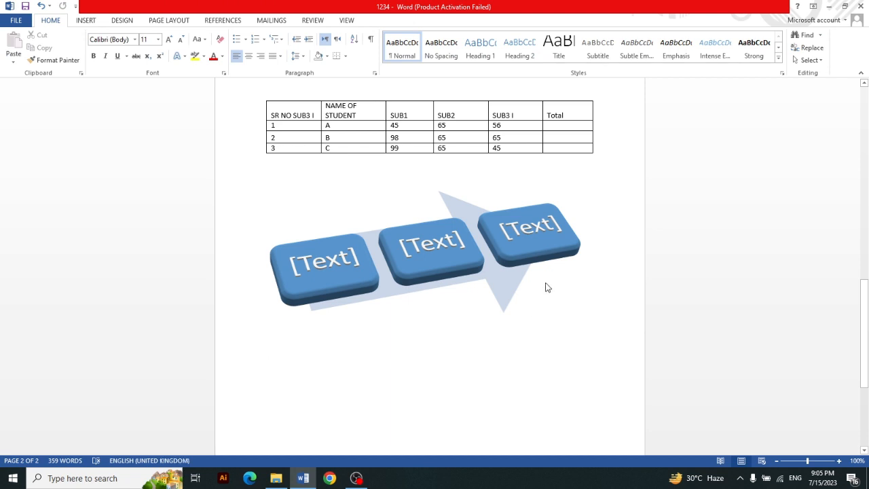
# Step: Undo the SmartArt styling and insertion to clear the area below the marks table
pyautogui.hotkey('ctrl', 'z')
pyautogui.hotkey('ctrl', 'z')
pyautogui.hotkey('ctrl', 'z')
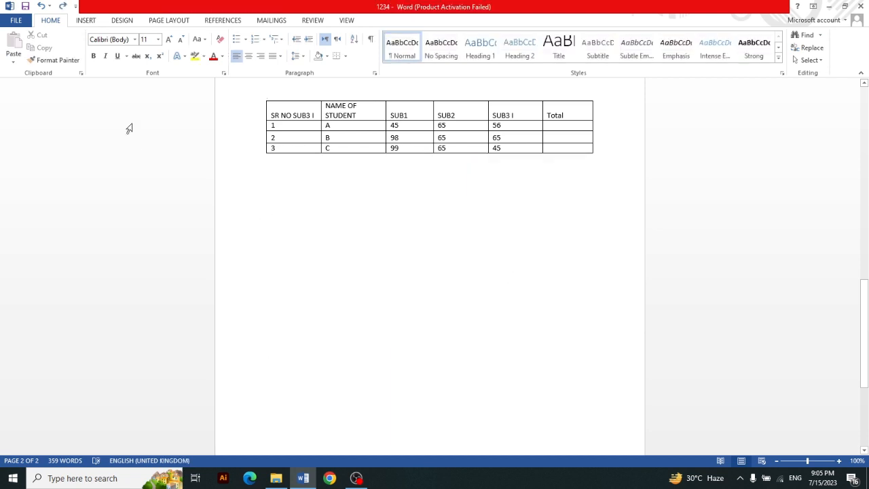
# Step: Insert a screen clipping of the desktop icons, about 7.27" high and 3.94" wide, below the marks table, and delete it
pyautogui.click(86, 20)
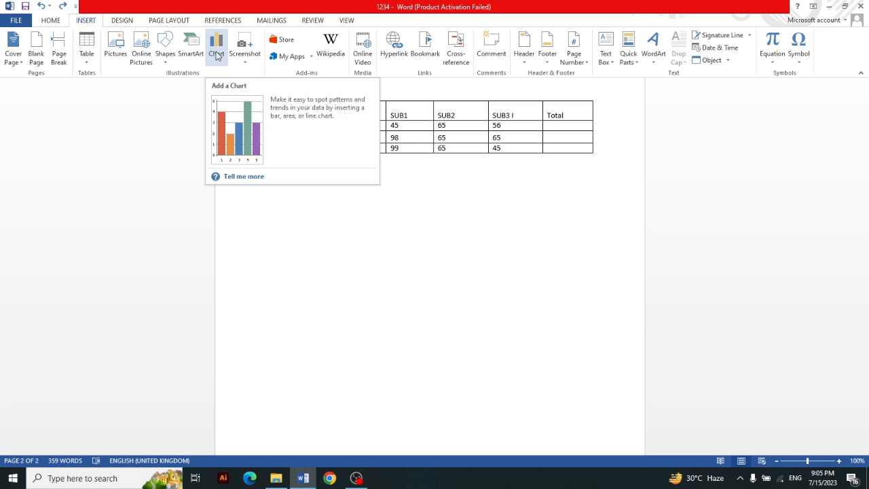
pyautogui.click(250, 60)
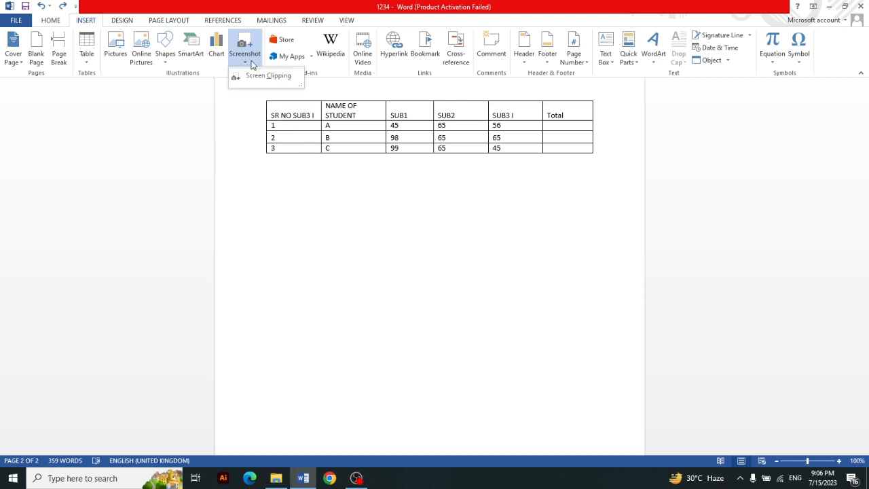
pyautogui.click(250, 61)
pyautogui.click(248, 60)
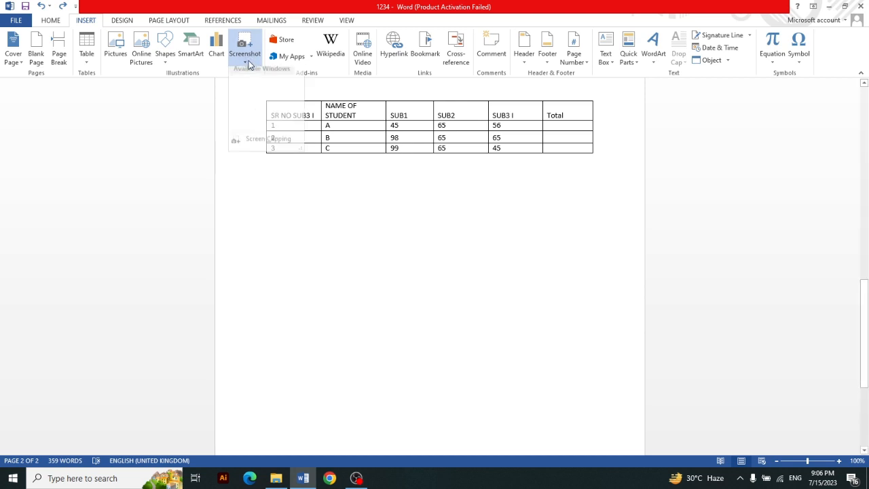
pyautogui.click(249, 60)
pyautogui.click(248, 61)
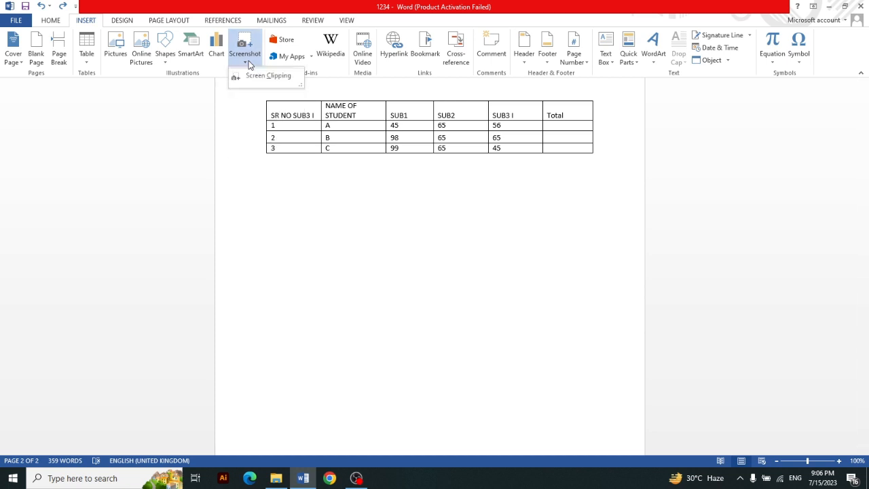
pyautogui.click(271, 78)
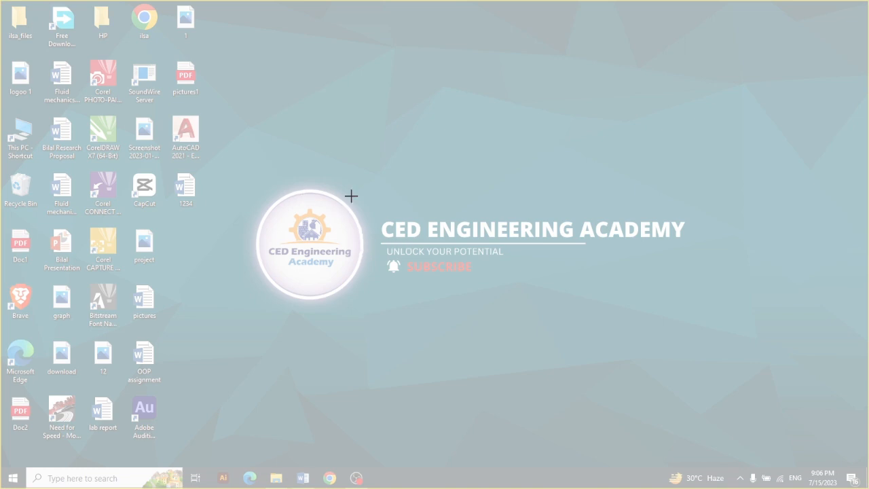
pyautogui.moveTo(1, 1); pyautogui.dragTo(207, 384)
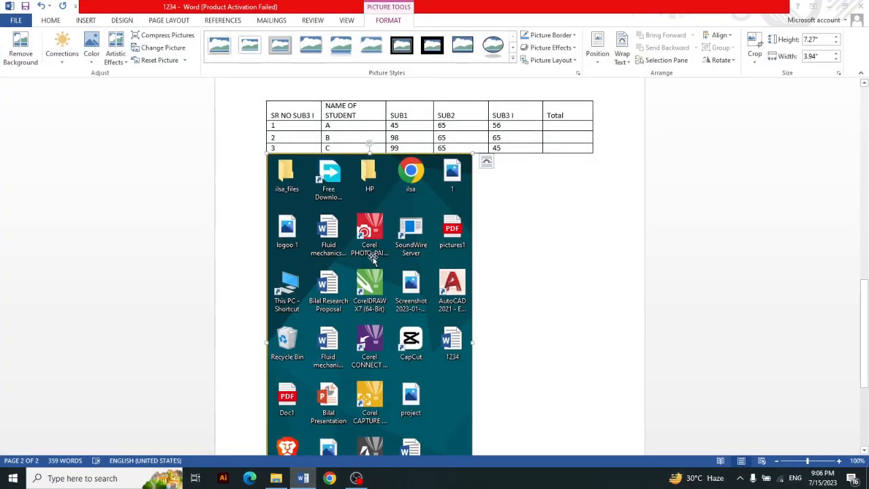
pyautogui.press('Delete')
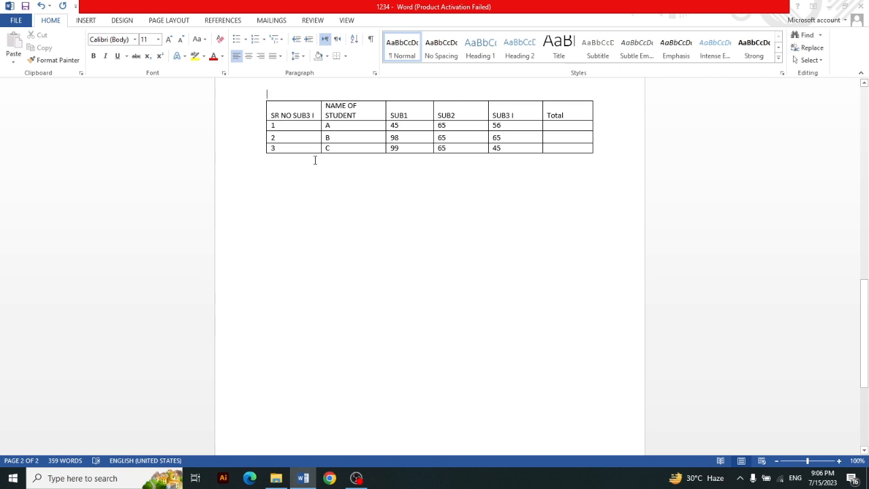
# Step: Open the Wikipedia app beside the document, and close it without trusting it
pyautogui.click(87, 23)
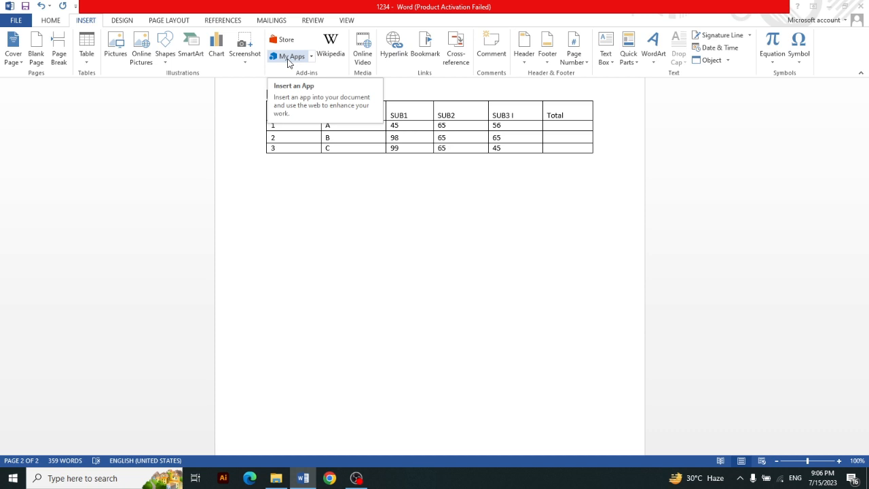
pyautogui.click(331, 49)
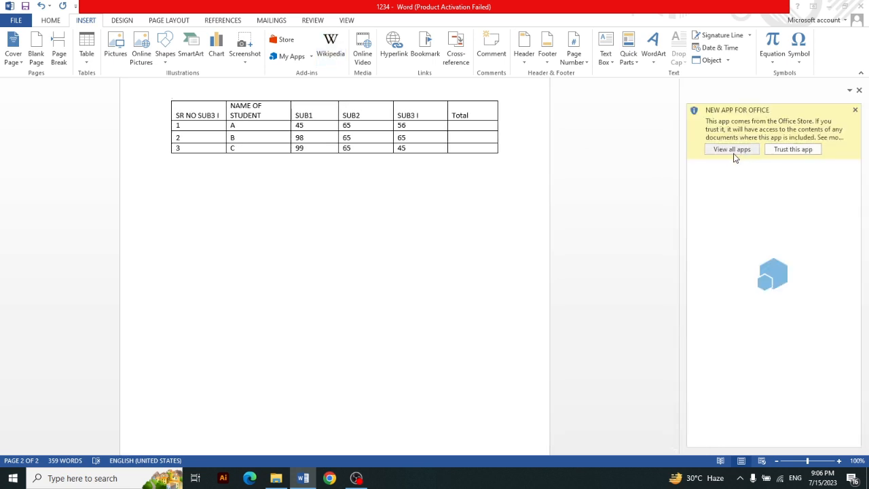
pyautogui.click(859, 91)
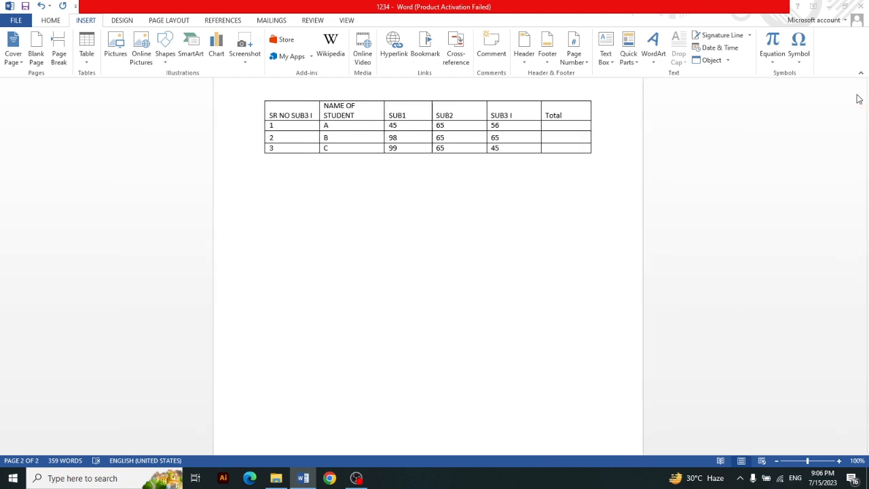
# Step: Search YouTube for "Ced Engineering academy" and insert the Concrete Mix Design video below the marks table
pyautogui.click(364, 60)
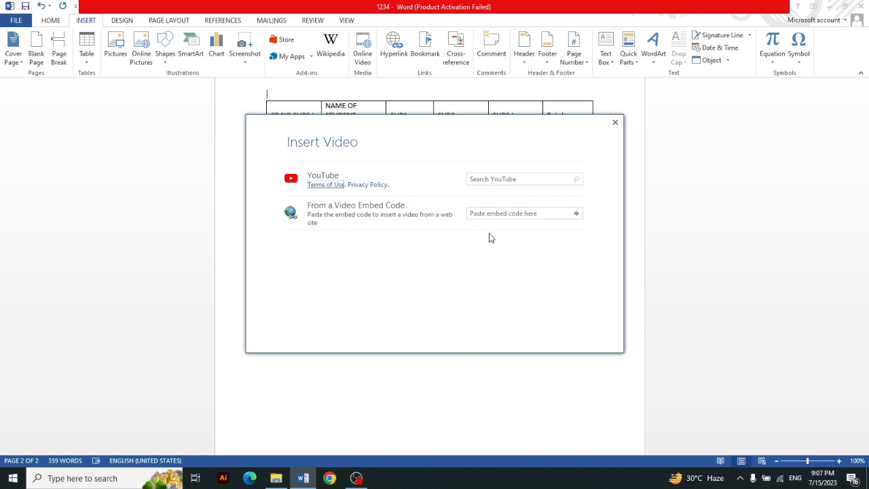
pyautogui.click(513, 180)
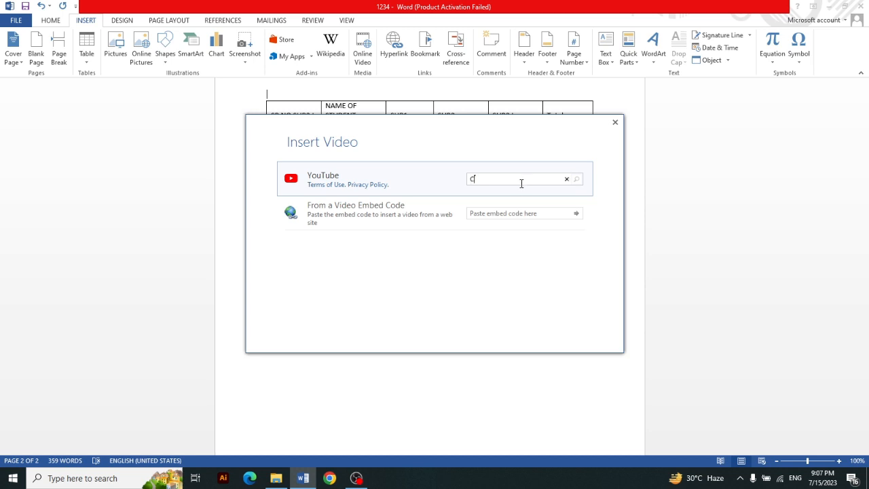
pyautogui.write('Ced Engineering academy')
pyautogui.press('Return')
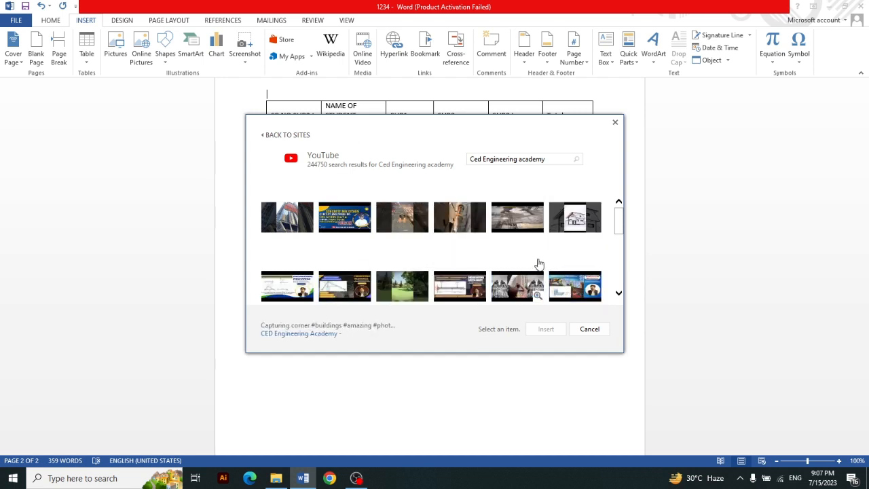
pyautogui.click(343, 228)
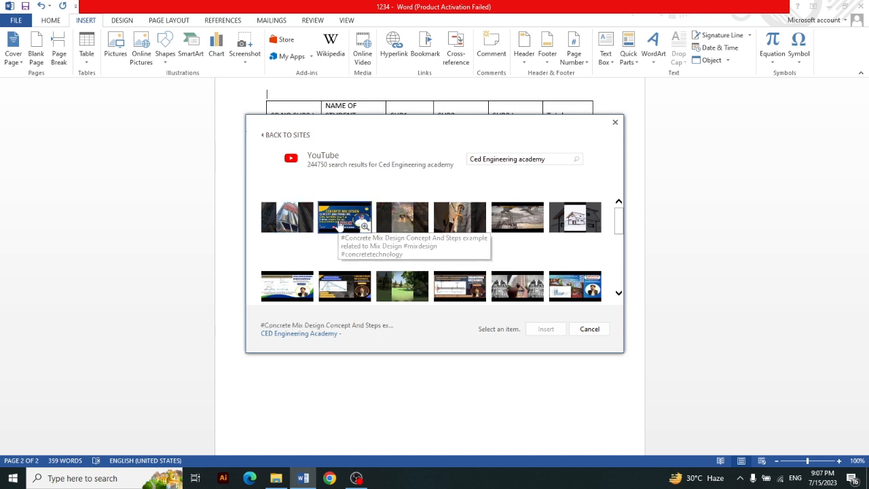
pyautogui.click(551, 330)
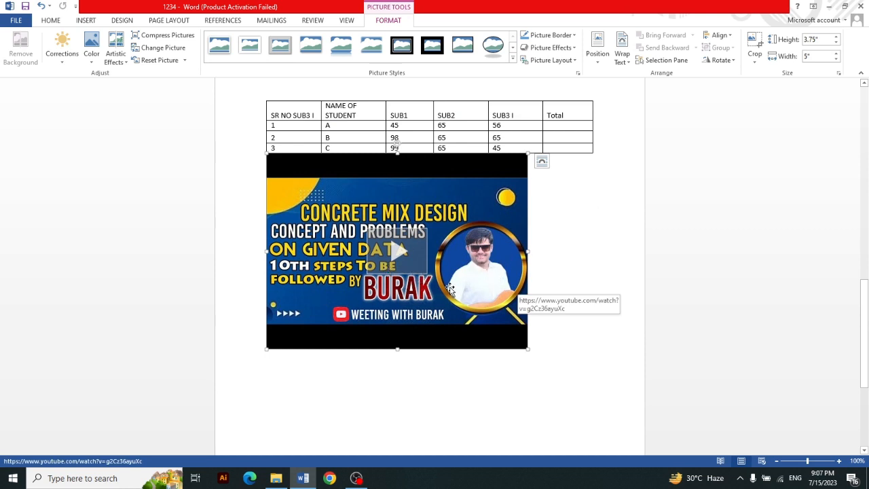
# Step: Try to play the inserted video, close the player, and delete the video from the document
pyautogui.click(400, 259)
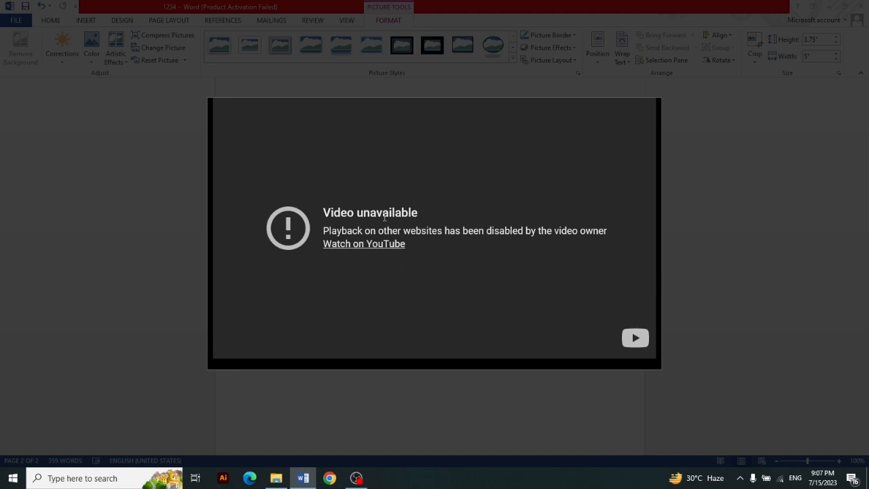
pyautogui.click(673, 261)
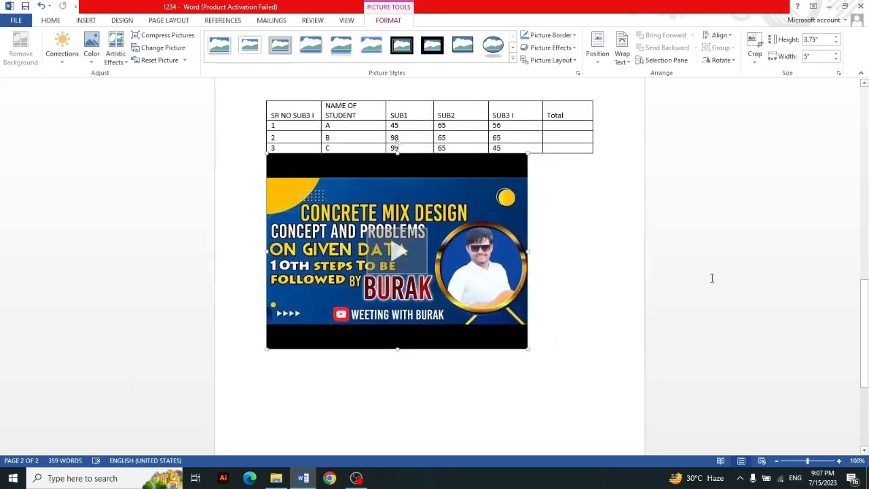
pyautogui.press('Delete')
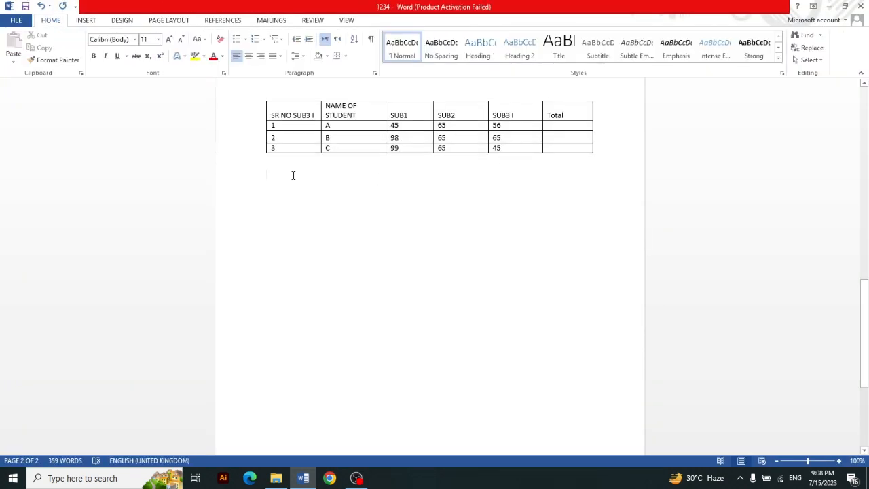
# Step: Open the Insert Hyperlink dialog, switch to Chrome, and copy the address of the YouTube home page
pyautogui.click(84, 20)
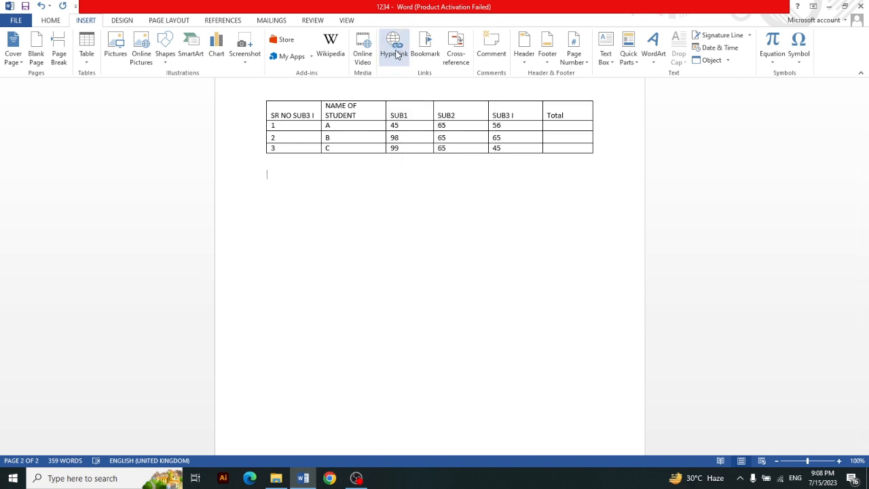
pyautogui.click(397, 54)
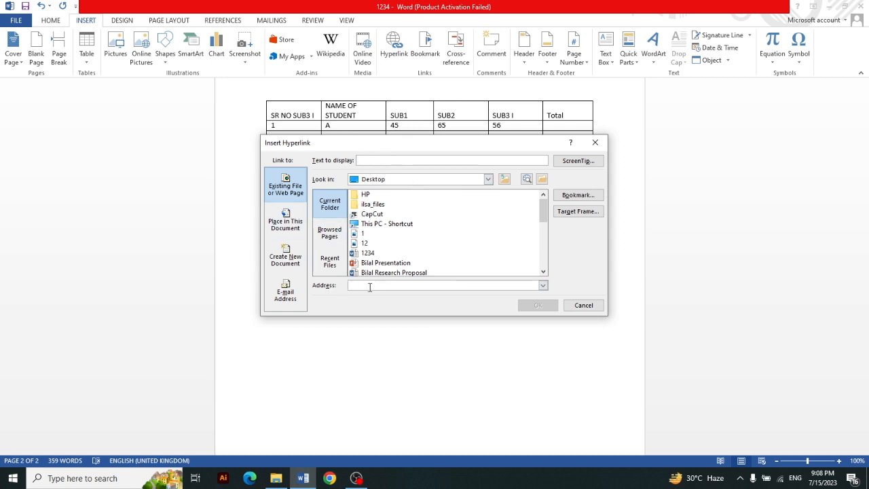
pyautogui.click(330, 477)
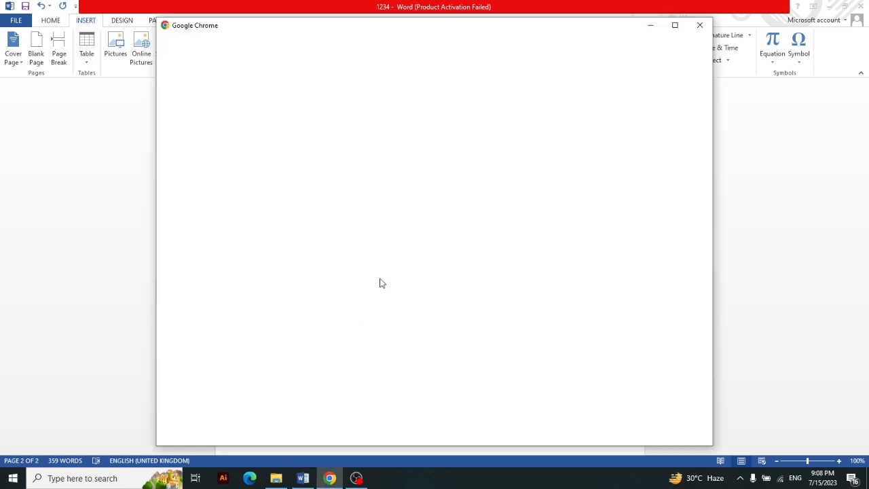
pyautogui.click(450, 213)
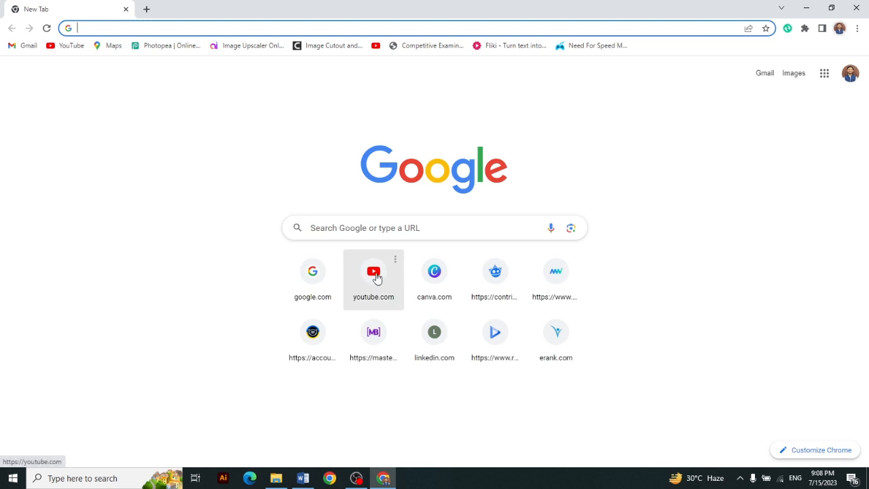
pyautogui.click(376, 279)
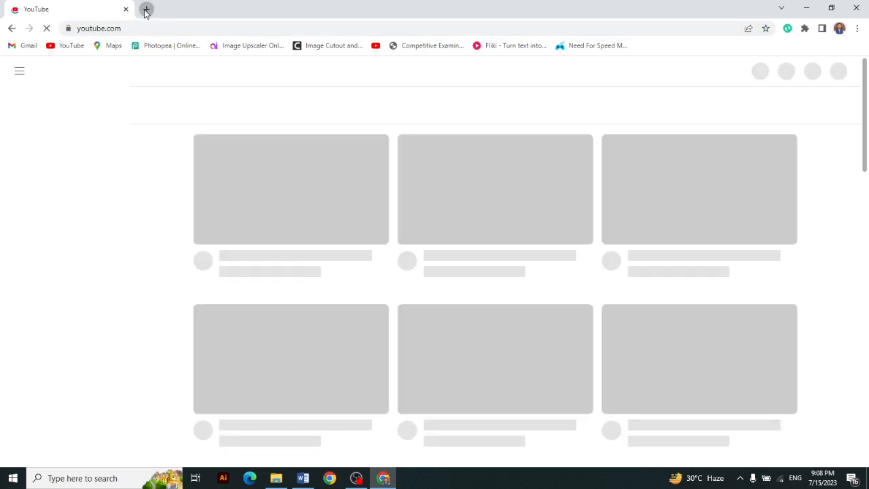
pyautogui.click(146, 9)
pyautogui.click(73, 5)
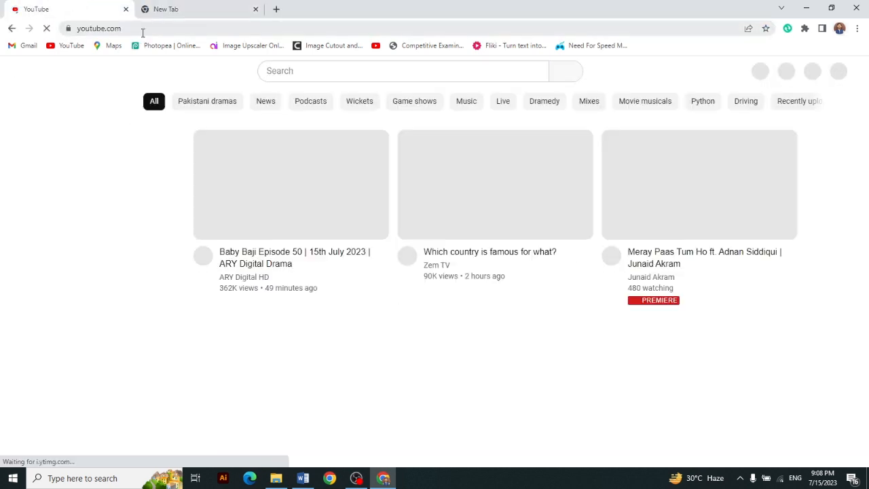
pyautogui.click(141, 31)
pyautogui.hotkey('ctrl', 'c')
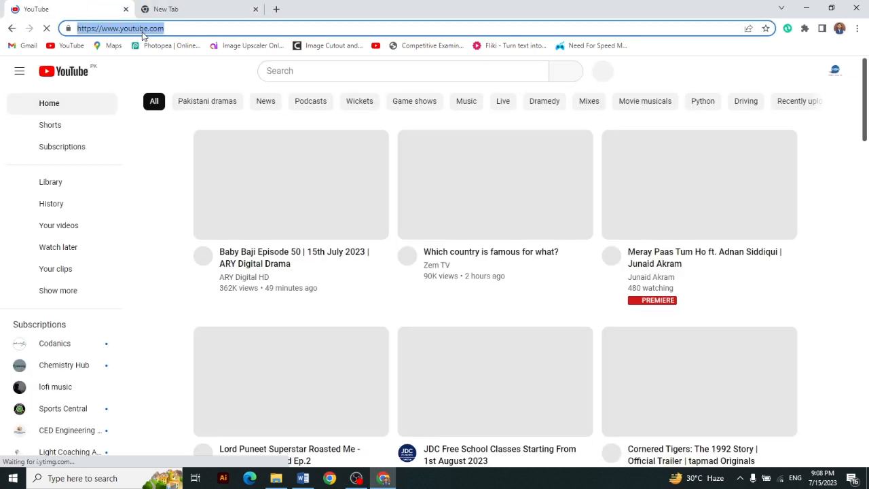
pyautogui.click(202, 8)
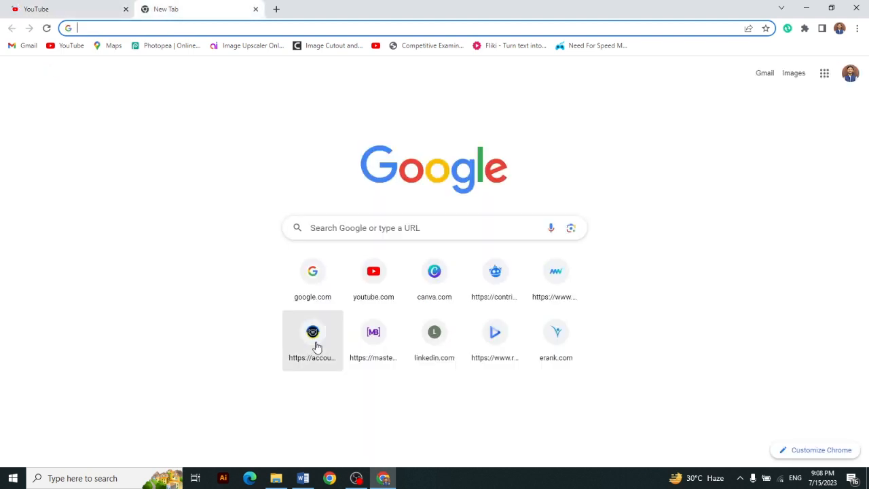
pyautogui.click(304, 478)
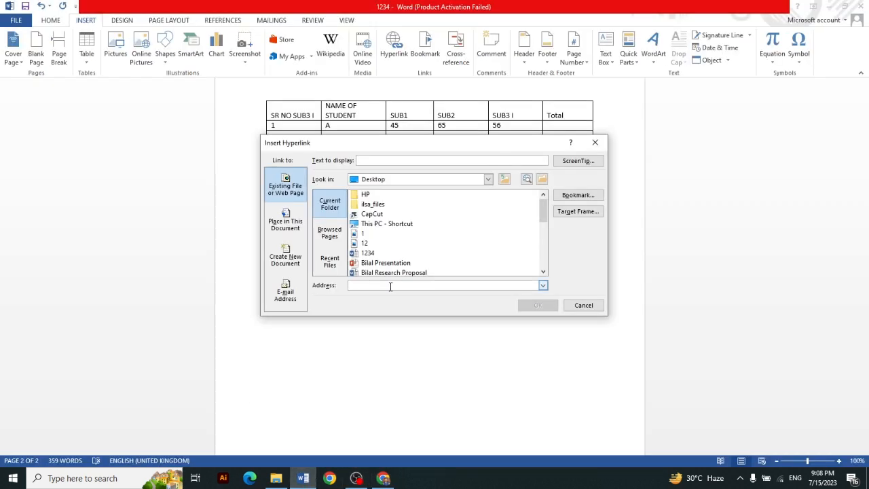
pyautogui.click(354, 286)
pyautogui.hotkey('ctrl', 'v')
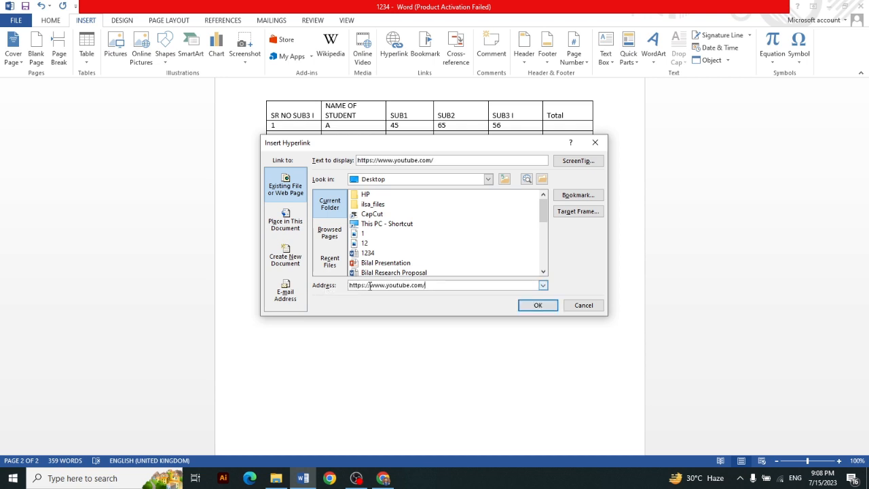
pyautogui.click(538, 306)
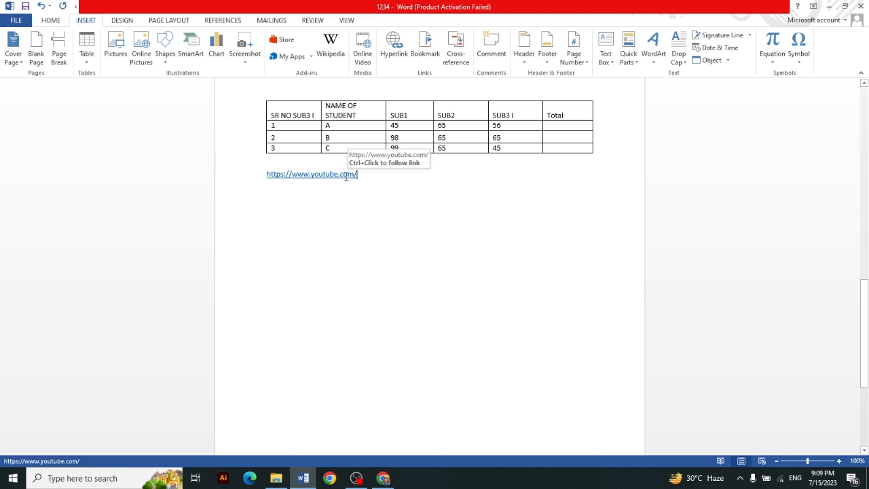
# Step: Follow the YouTube hyperlink to test it, and close the browser window it opens
pyautogui.click(369, 192)
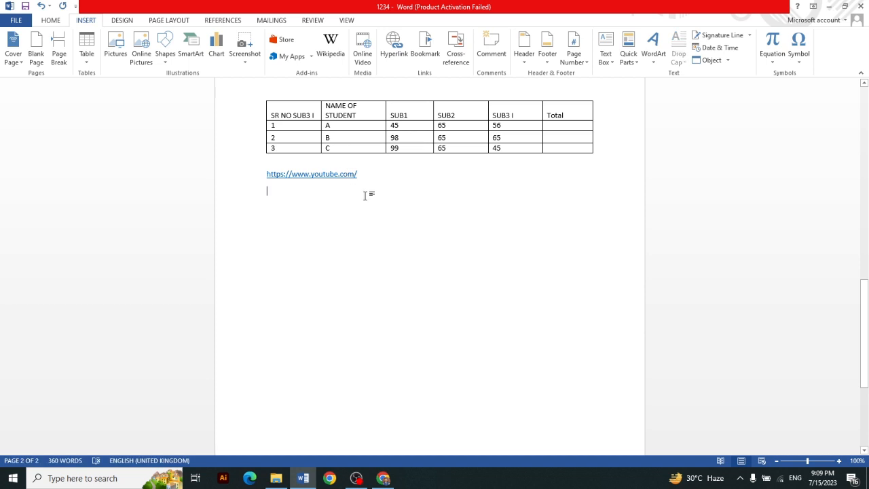
pyautogui.keyDown('ctrl'); pyautogui.click(307, 174); pyautogui.keyUp('ctrl')
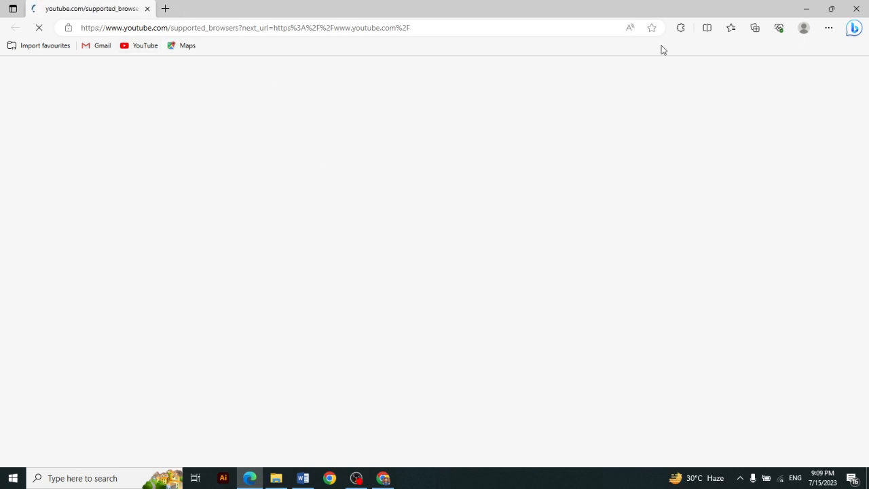
pyautogui.click(856, 8)
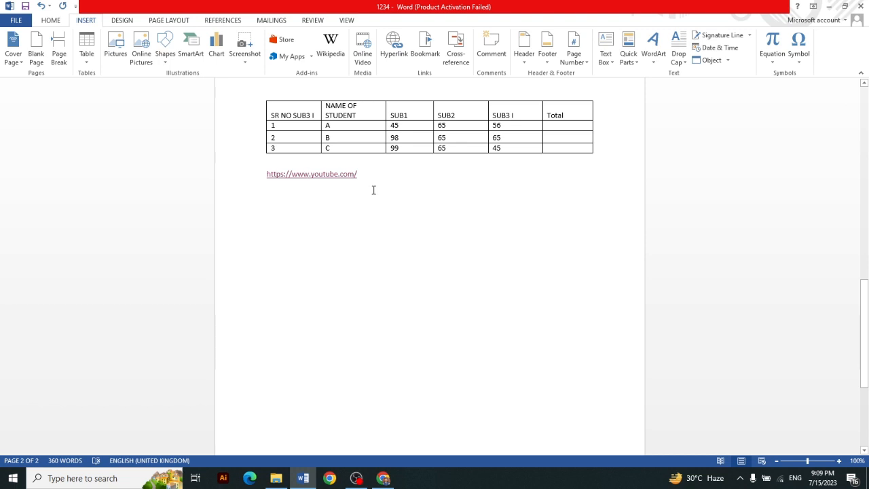
# Step: Delete "youtube" from the hyperlink text, and undo both this deletion and the hyperlink insertion
pyautogui.doubleClick(336, 183)
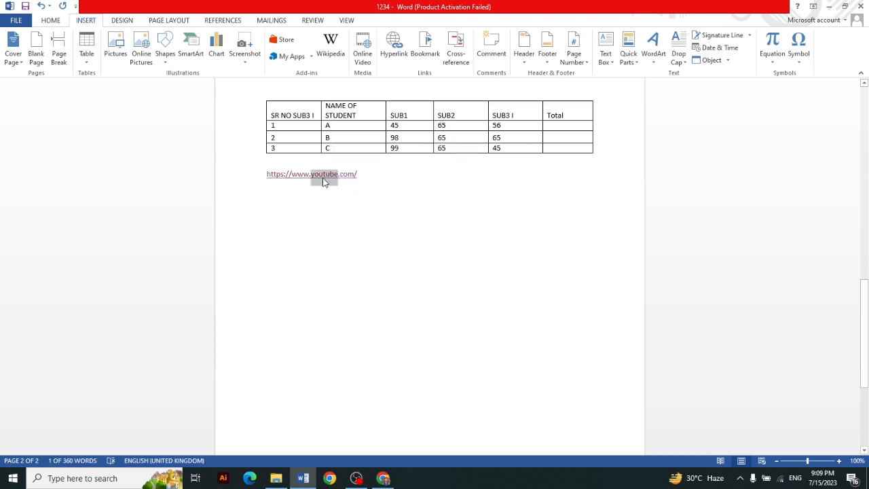
pyautogui.press('Delete')
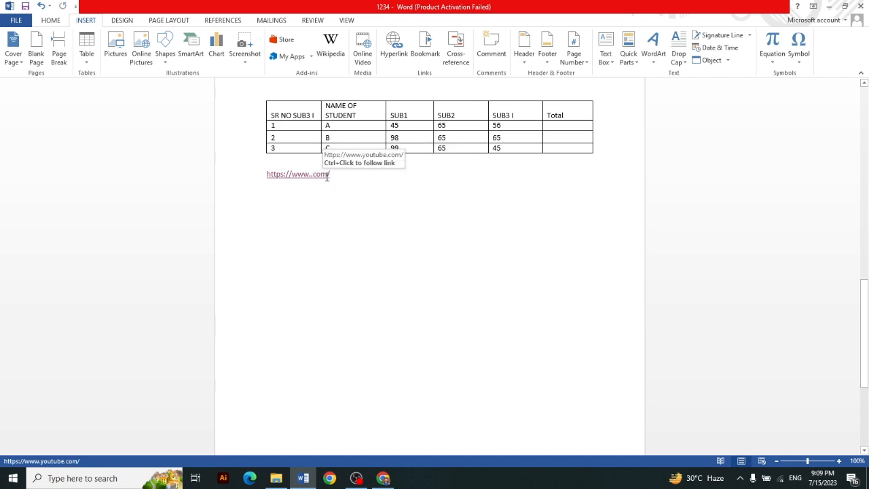
pyautogui.hotkey('ctrl', 'z')
pyautogui.hotkey('ctrl', 'z')
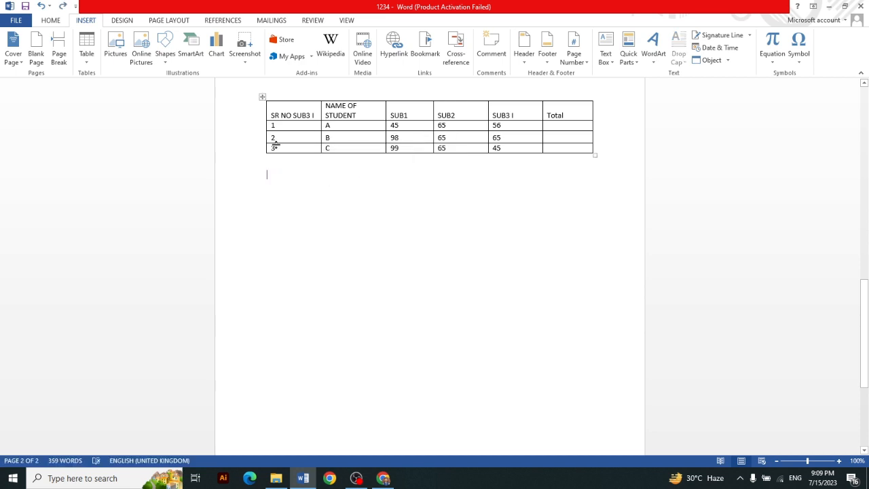
# Step: Open the Bookmark dialog to view its options, and close it without adding a bookmark
pyautogui.click(424, 54)
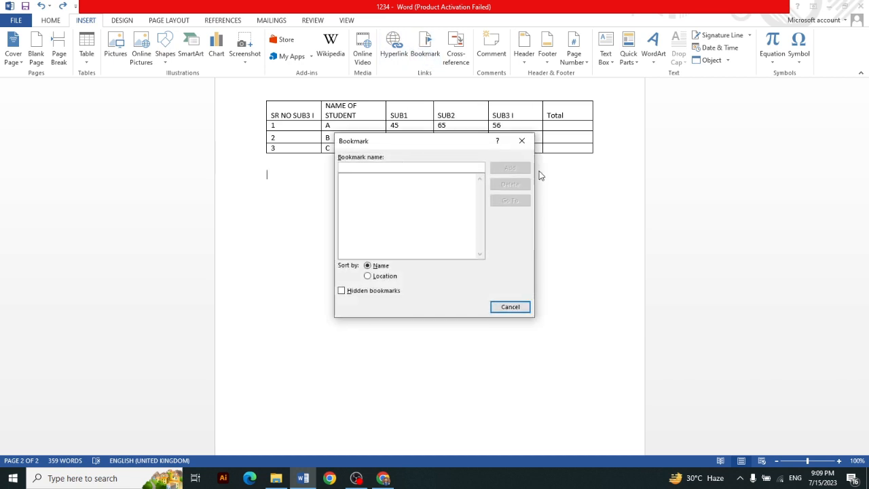
pyautogui.click(520, 141)
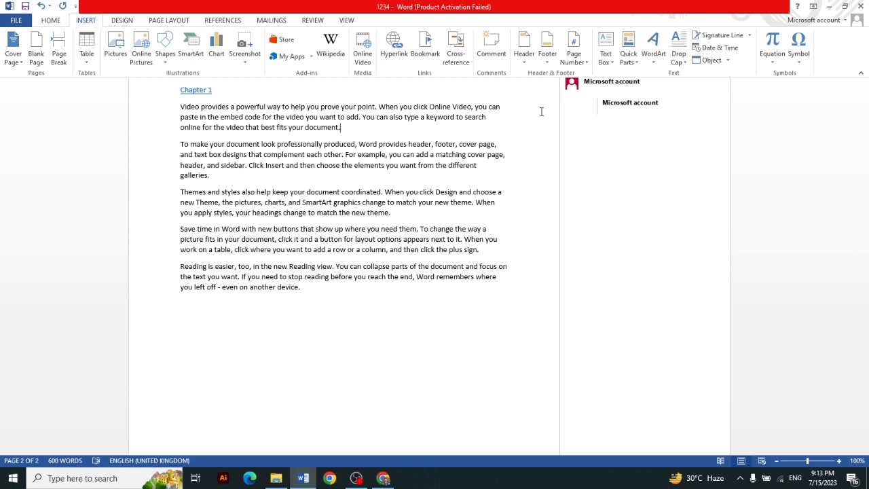
pyautogui.click(356, 477)
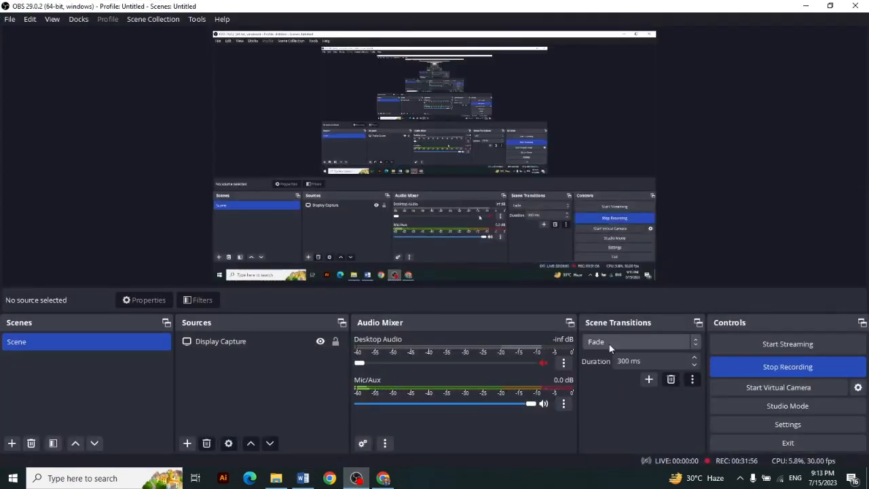